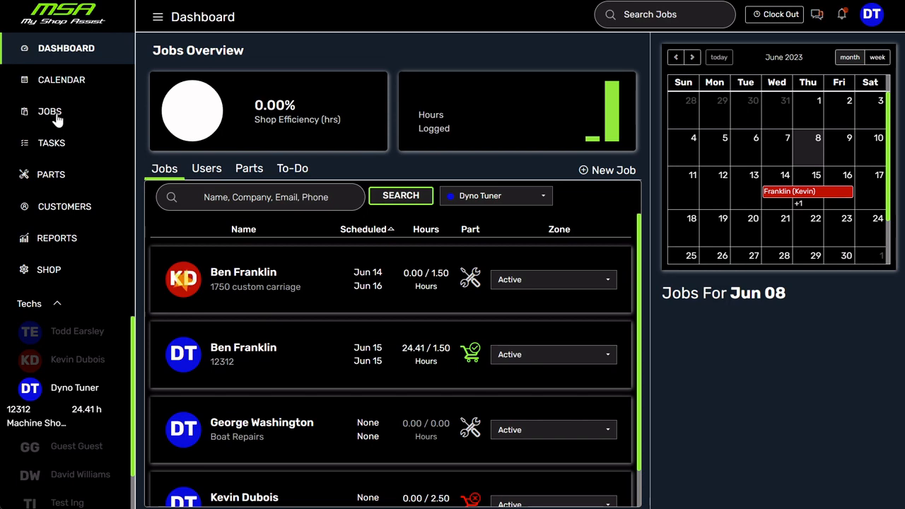
- Open the jobs board, look at the dashboard and the jobs calendar, and return to the board
left_click(42, 119)
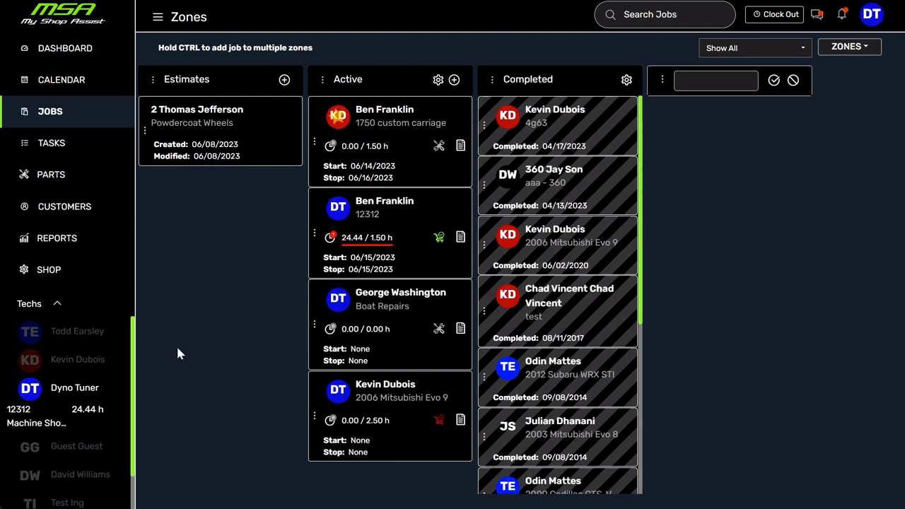
left_click(54, 53)
left_click(57, 82)
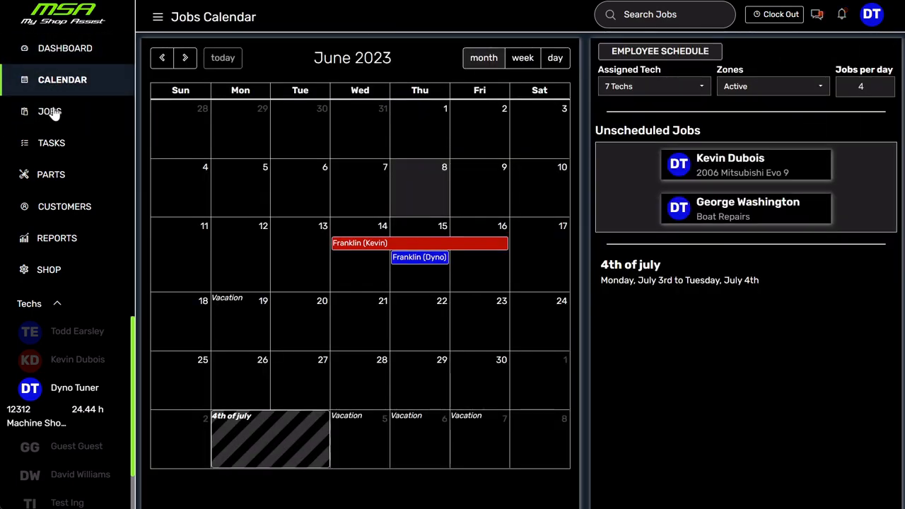
left_click(50, 113)
- View the details of the second Active job and the completed 2006 Mitsubishi Evo 9 job, and return to the jobs board
left_click(389, 203)
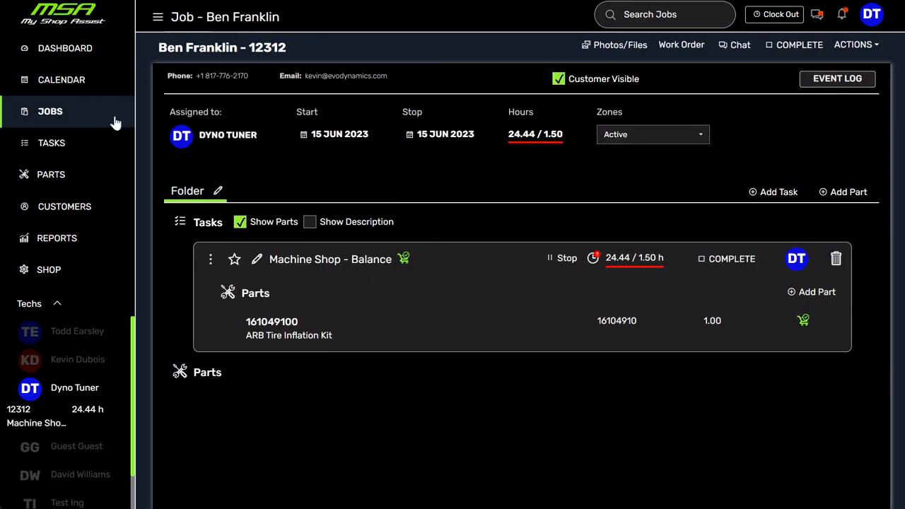
left_click(48, 115)
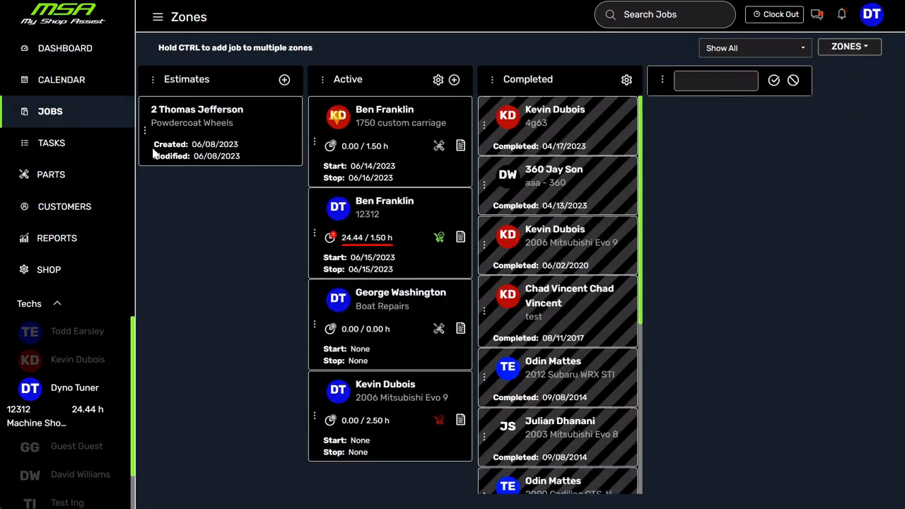
left_click(570, 233)
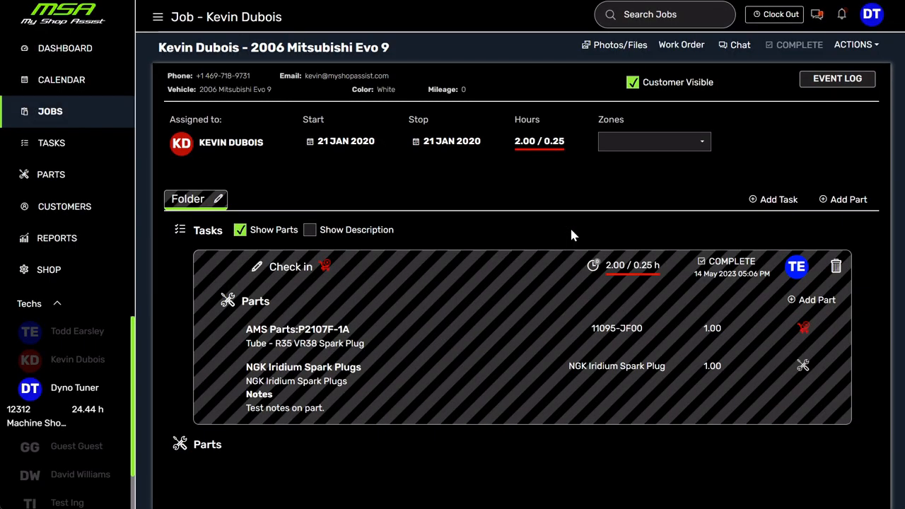
left_click(51, 114)
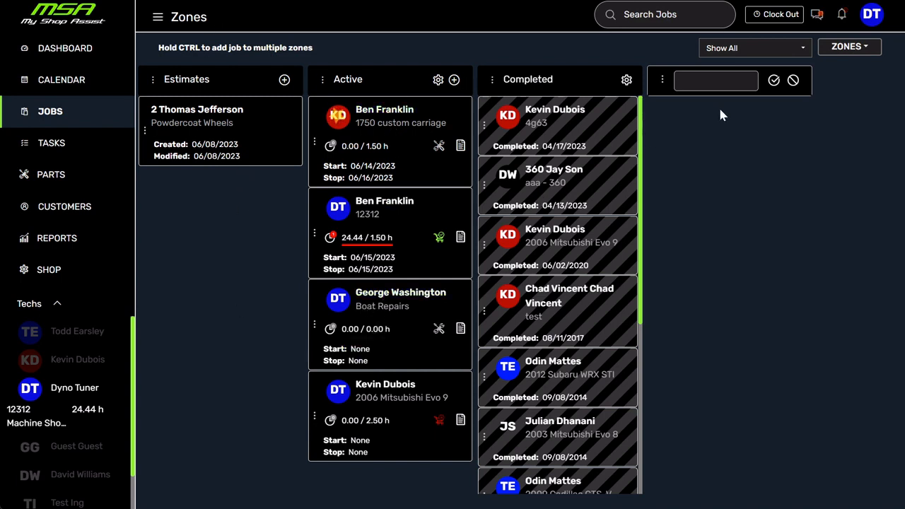
- Create a zone named "Tuning" and place it between the Active and Completed zones
left_click(712, 83)
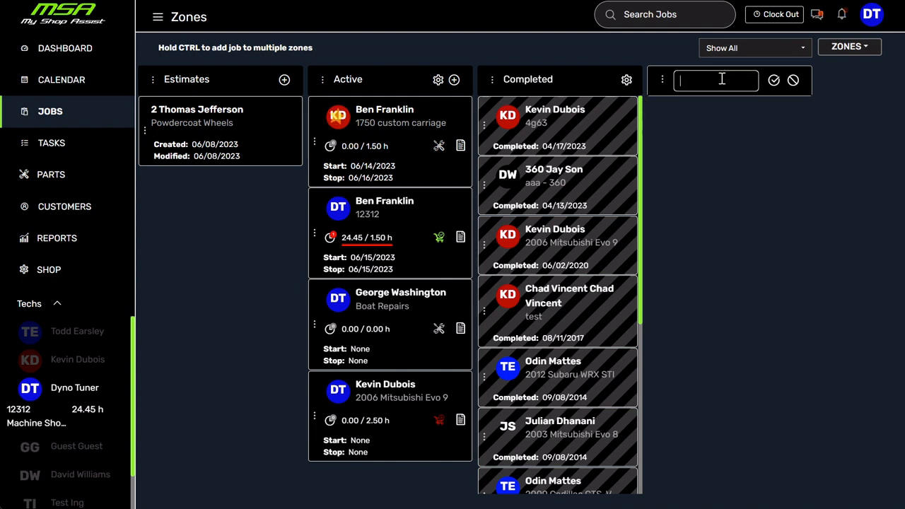
type("Tuning")
left_click(774, 80)
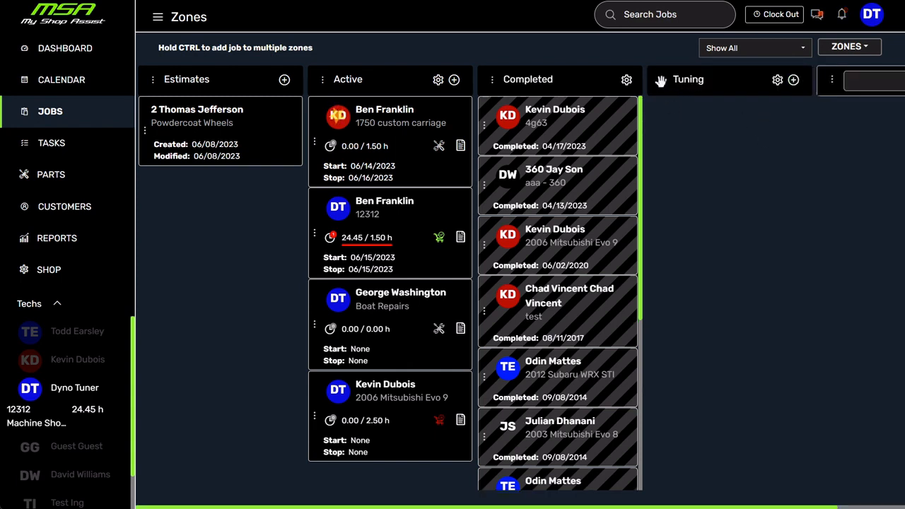
left_click_drag(659, 81, 496, 92)
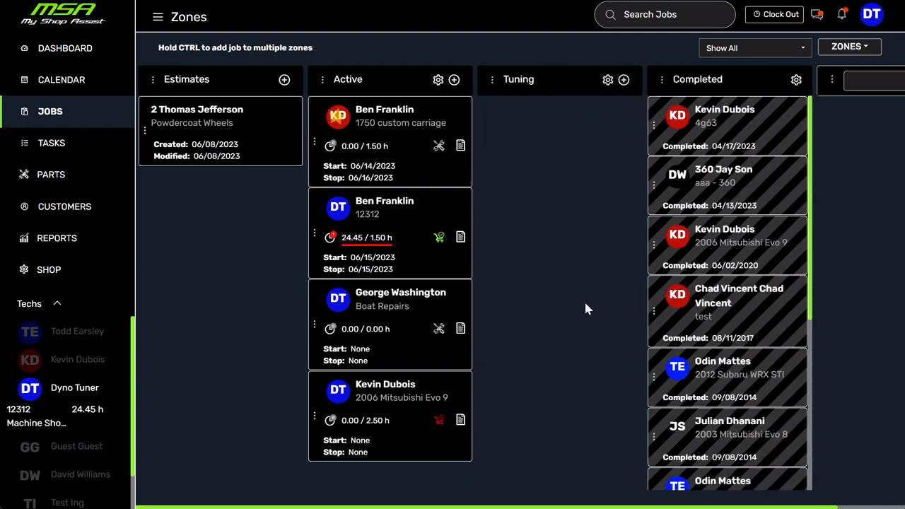
- Create a zone named "Powdercoating" and place it between the Tuning and Completed zones
left_click(894, 87)
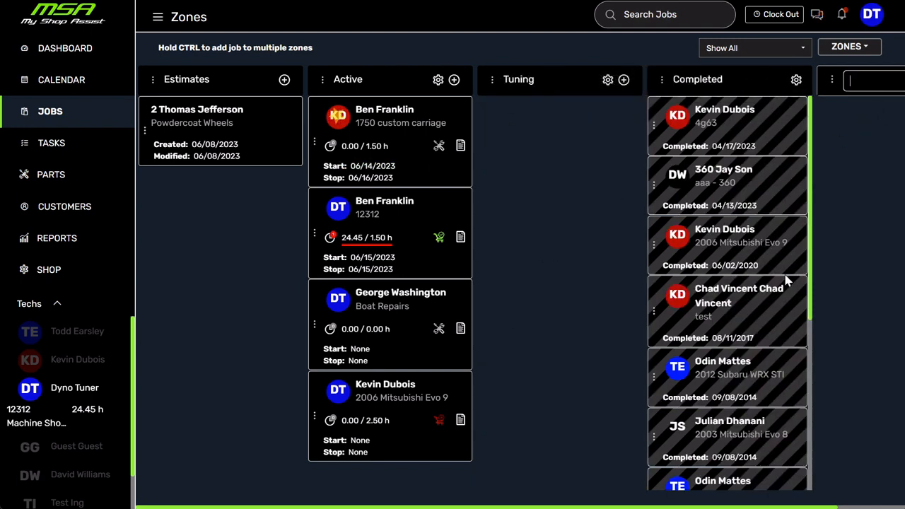
type("PowderCoa")
key("BackSpace")
key("BackSpace")
key("BackSpace")
type("ca")
type("ating")
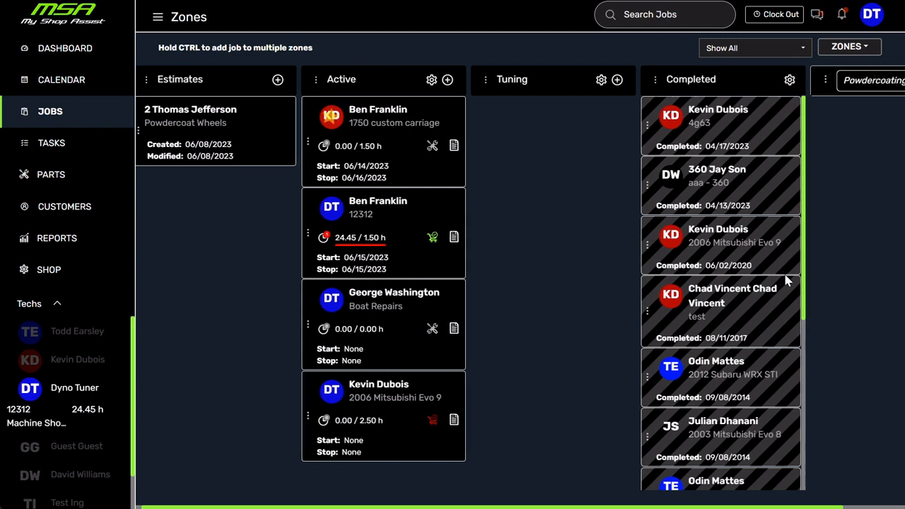
key("Return")
left_click_drag(843, 88, 662, 84)
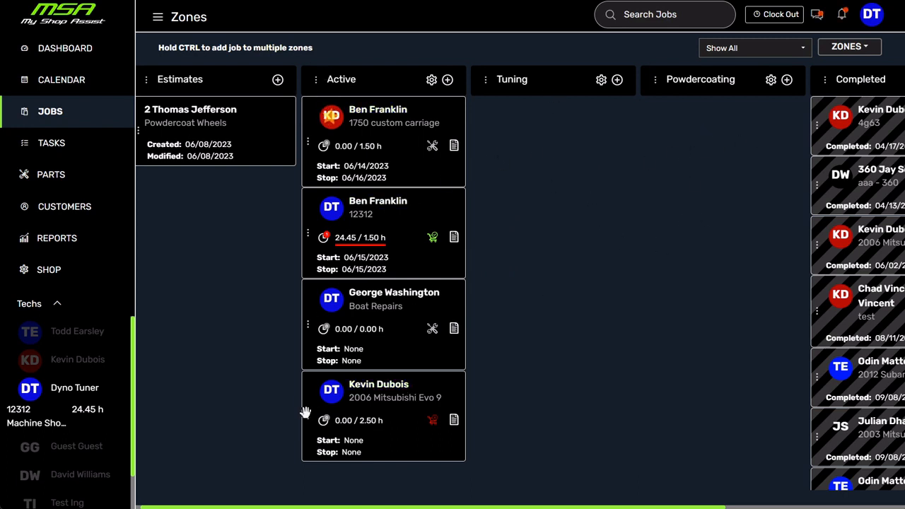
- Move the 2006 Mitsubishi Evo 9 and Boat Repairs jobs from the Active zone to the Tuning zone
left_click_drag(306, 420, 498, 170)
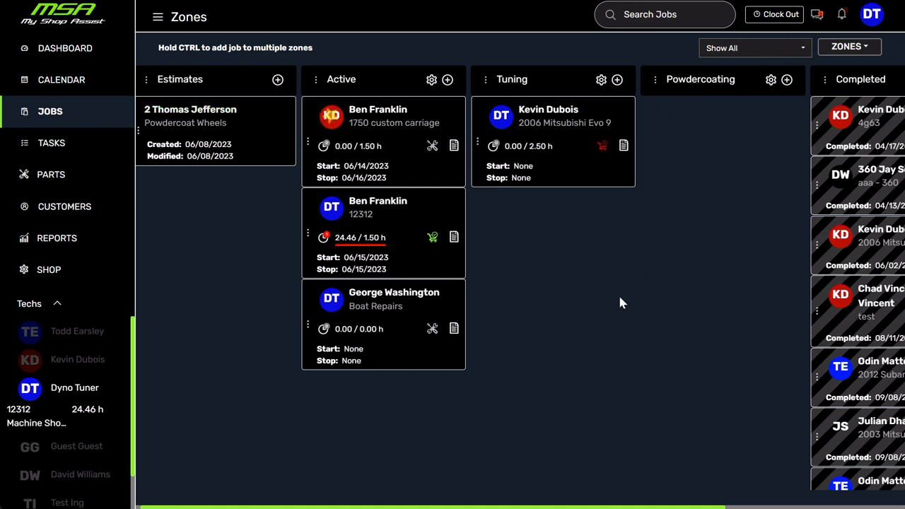
left_click_drag(306, 324, 489, 212)
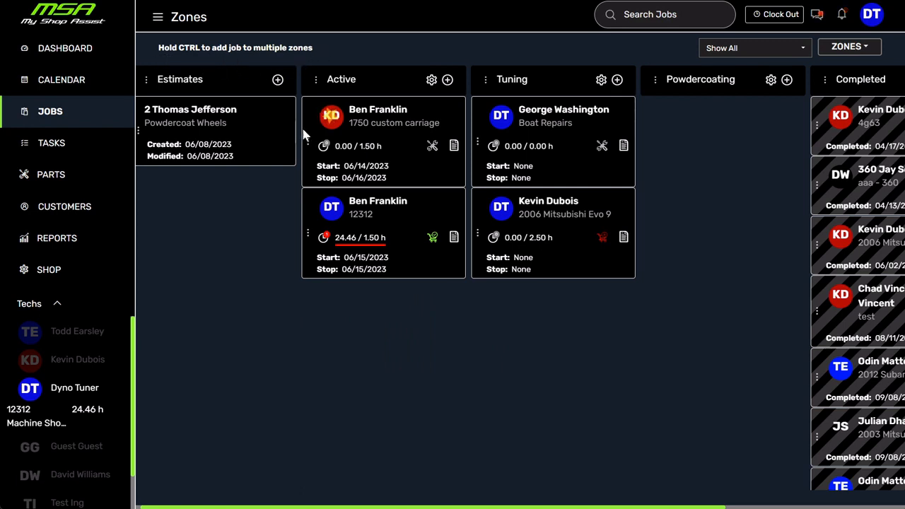
- Add the second Active job to the Tuning zone as well while keeping it in Active, and remove it from Tuning again
left_click_drag(308, 234, 499, 318)
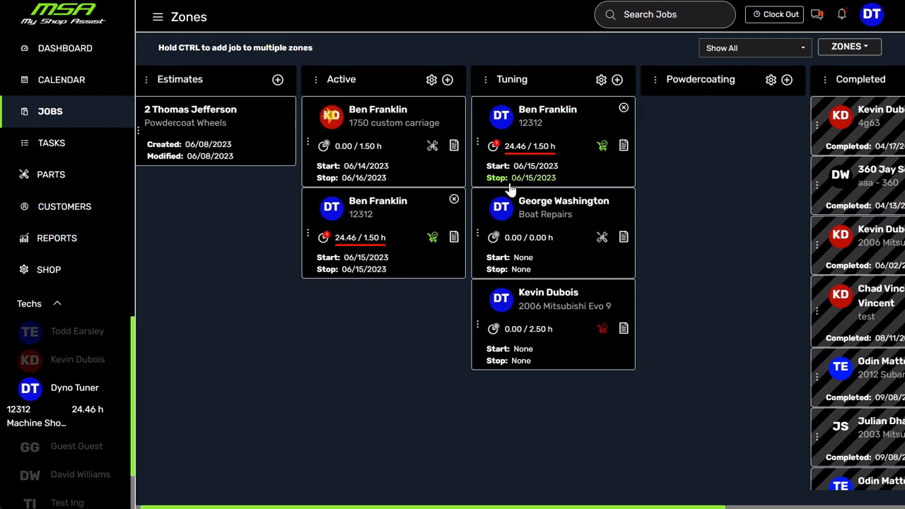
left_click(623, 108)
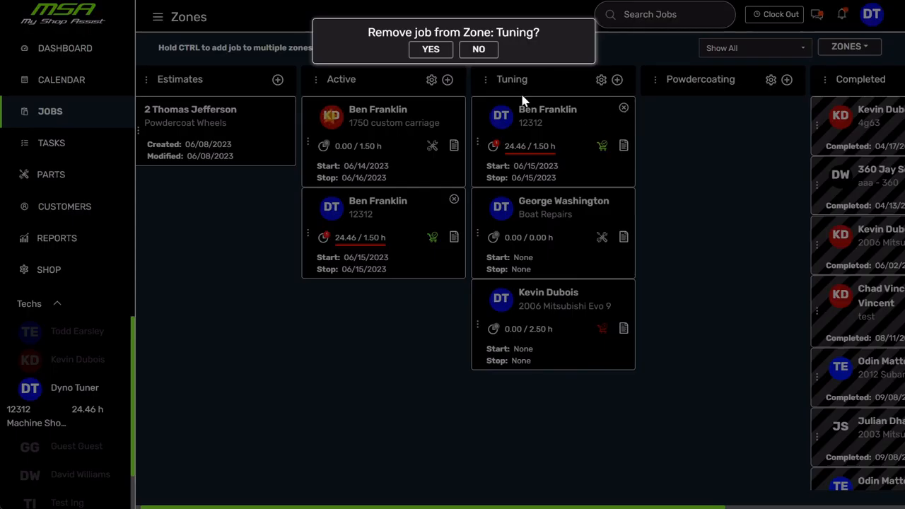
left_click(431, 50)
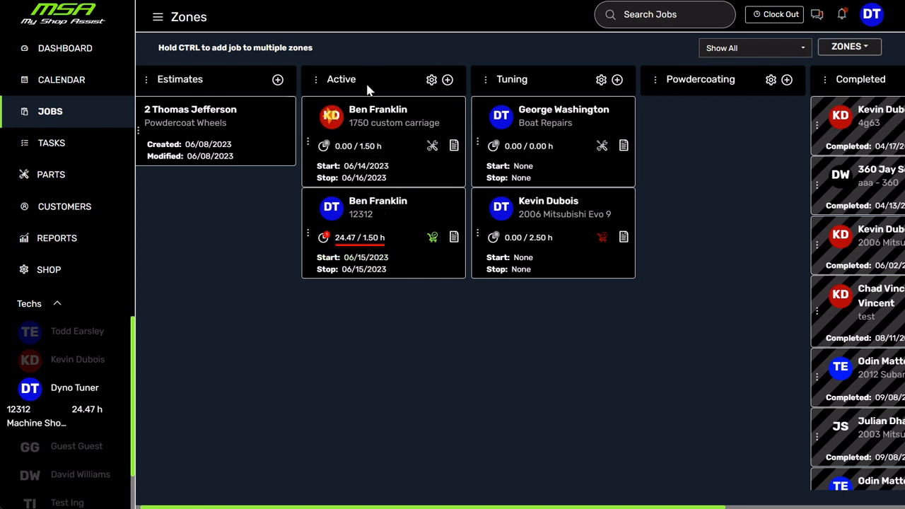
- Set the Active zone to date sorting and check its sort option again
left_click(432, 80)
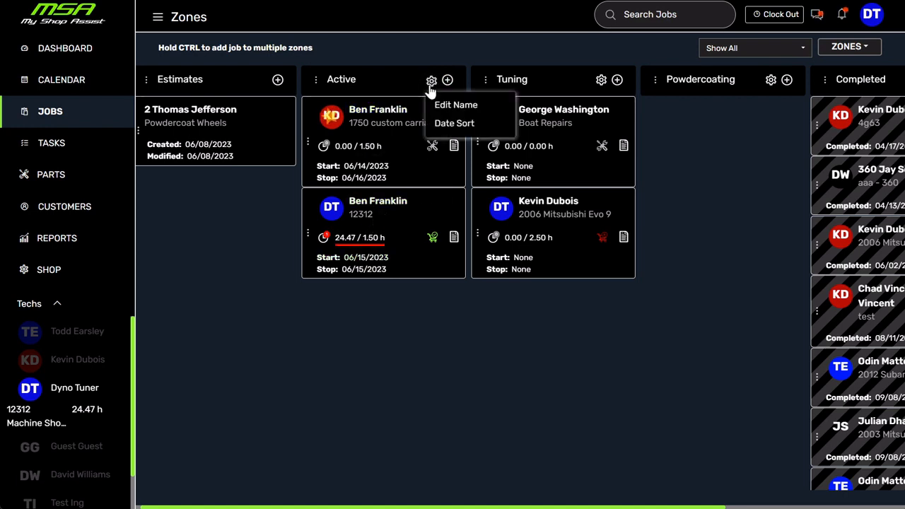
left_click(461, 125)
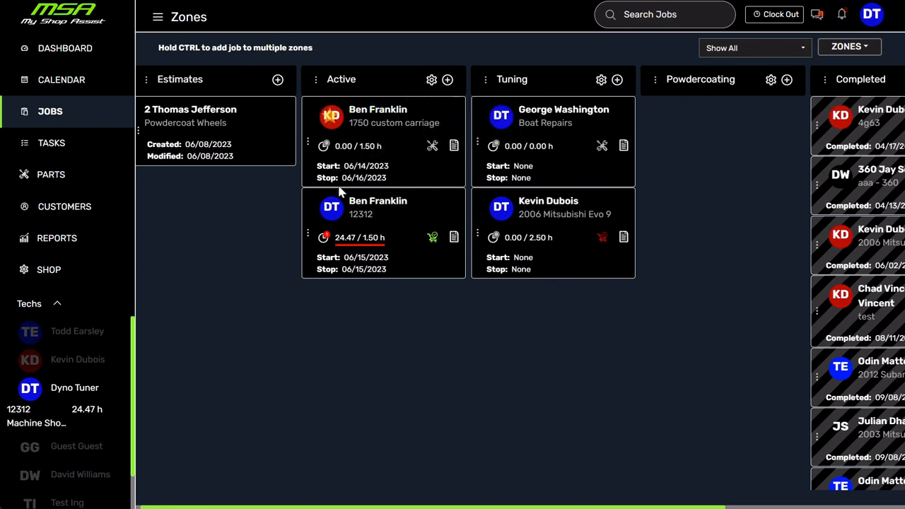
left_click(432, 80)
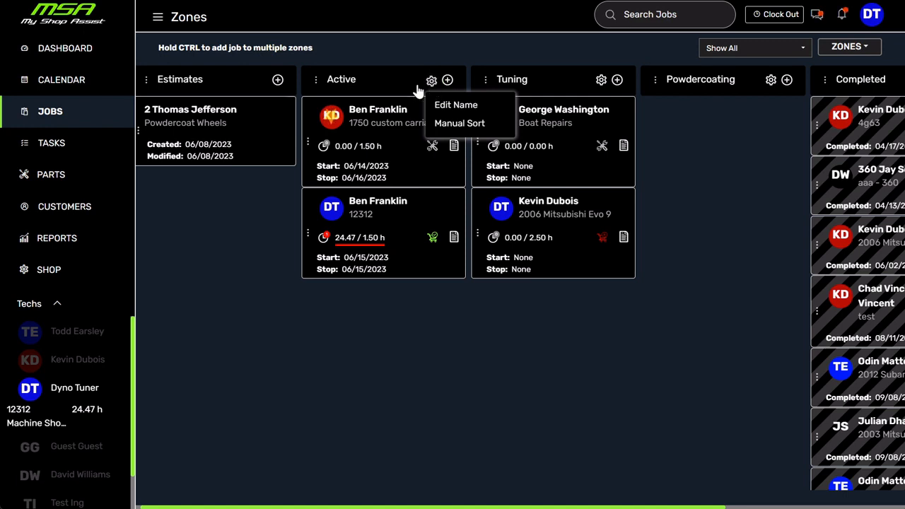
left_click(275, 227)
mouse_move(313, 234)
left_mouse_down()
mouse_move(313, 146)
mouse_move(314, 234)
left_mouse_up()
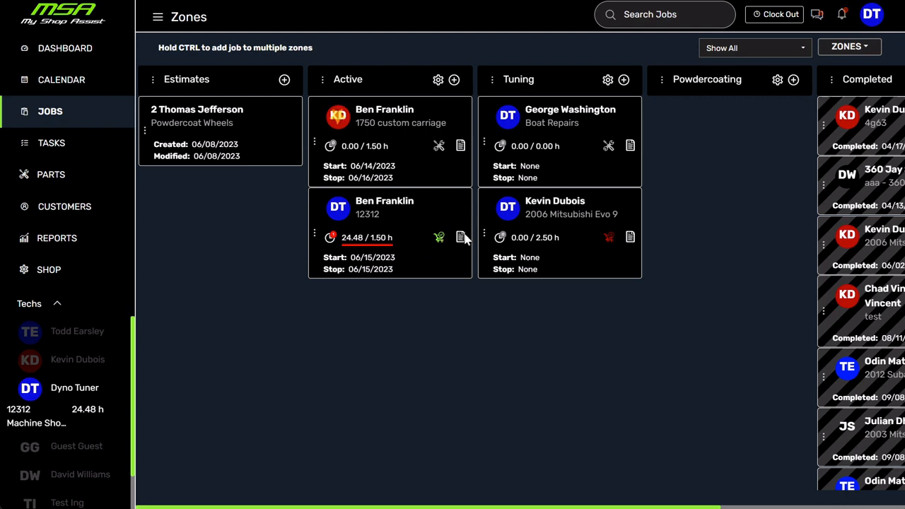
- Filter the jobs board by Need to Order Parts, and switch the filter to All Parts Received
left_click(740, 49)
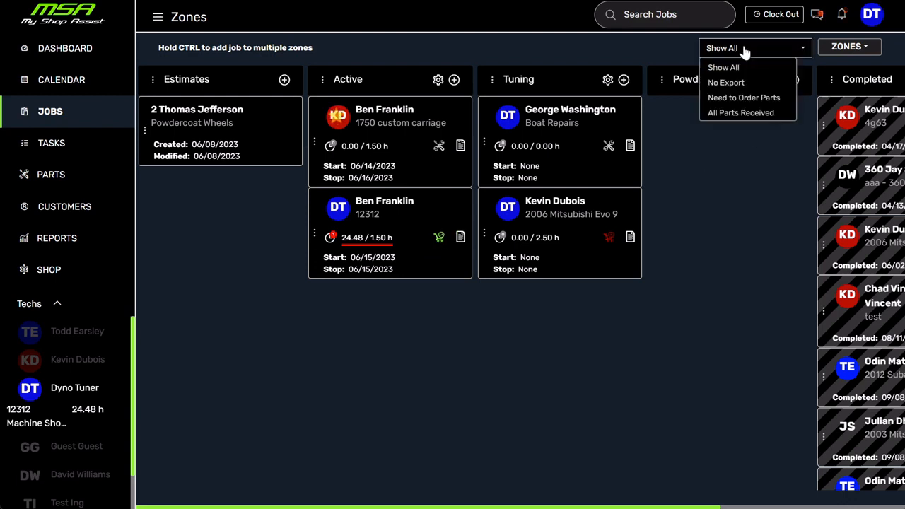
left_click(744, 98)
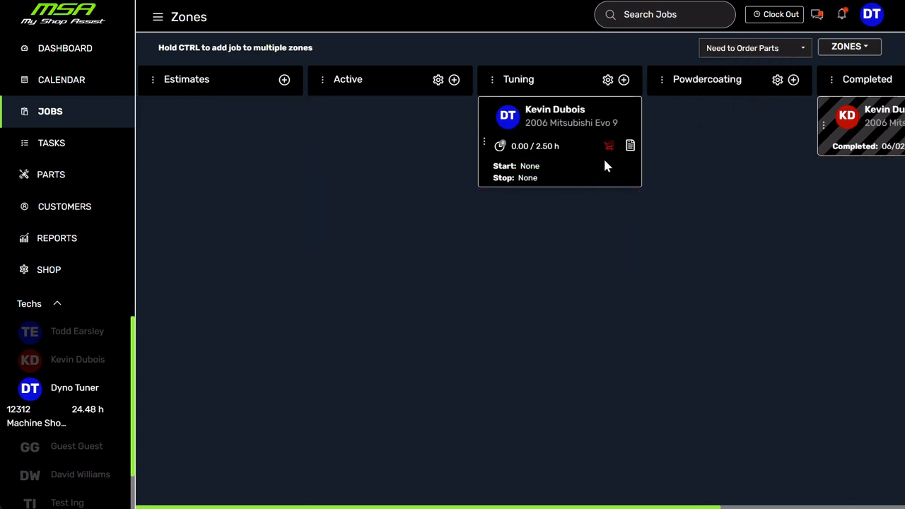
left_click(736, 50)
left_click(746, 113)
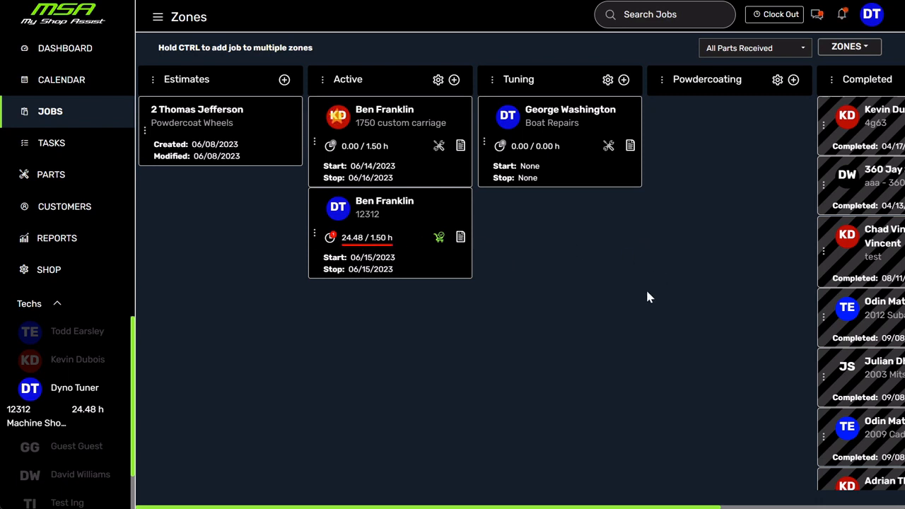
- Filter the jobs board by No Export, look through the zones, and reset the filter to Show All
left_click(772, 49)
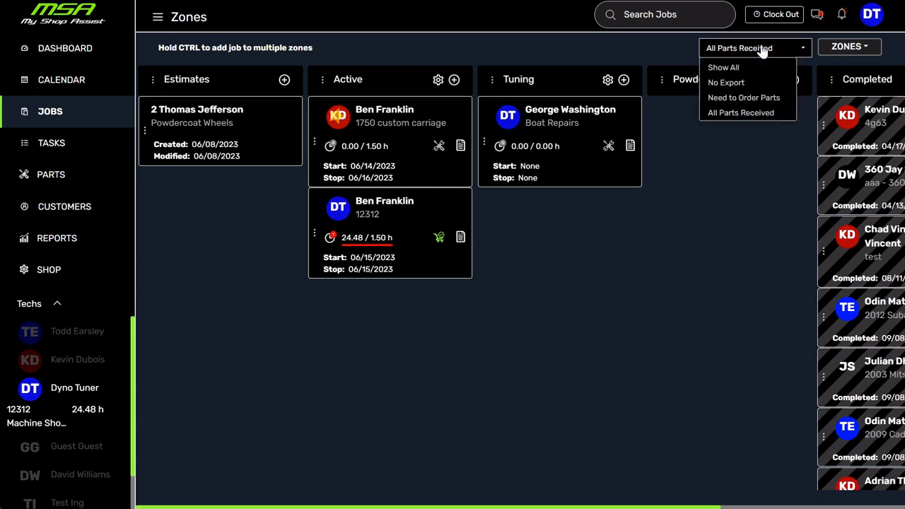
left_click(727, 83)
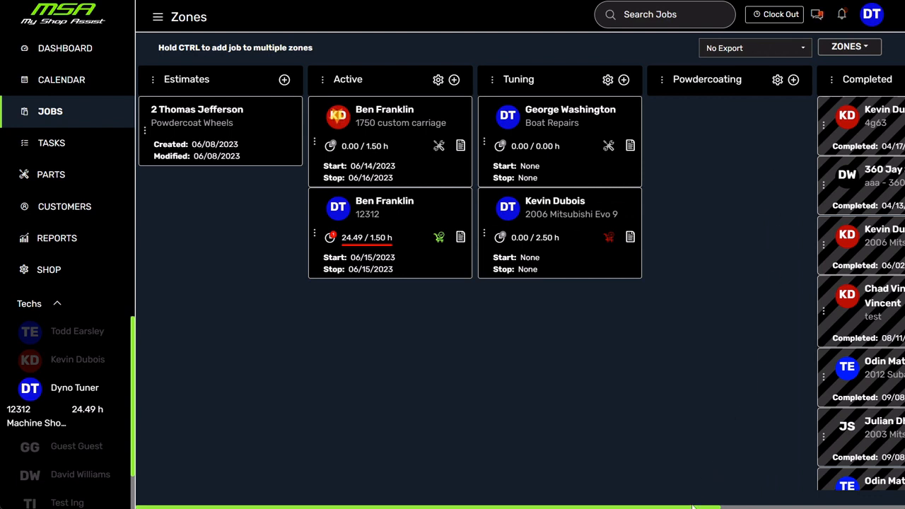
left_click_drag(690, 505, 796, 505)
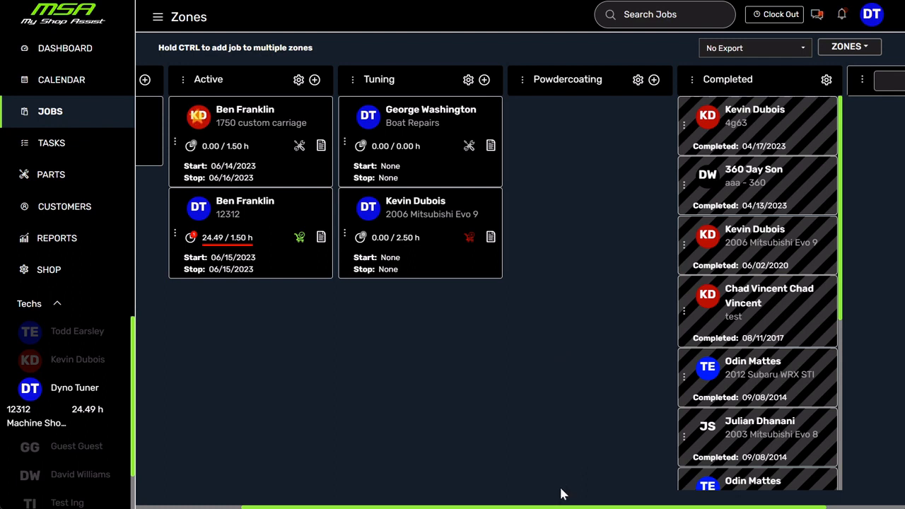
left_click_drag(557, 505, 402, 503)
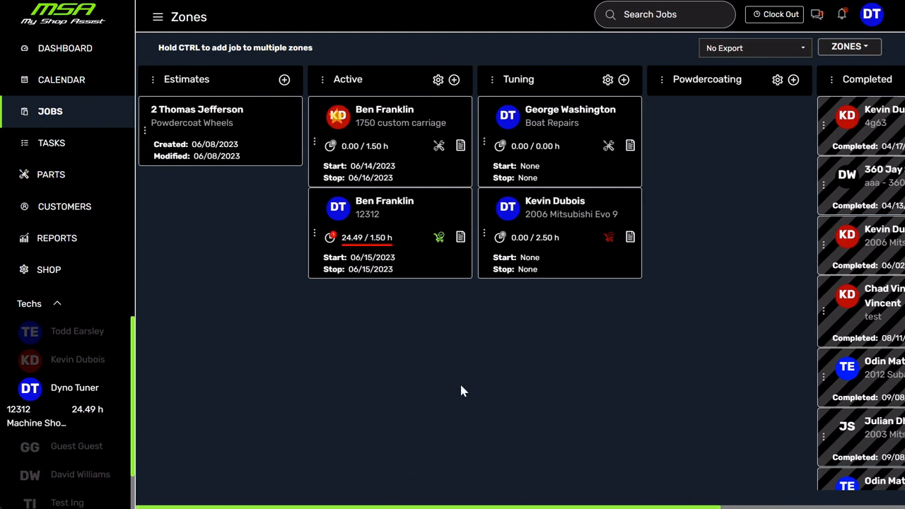
left_click(778, 50)
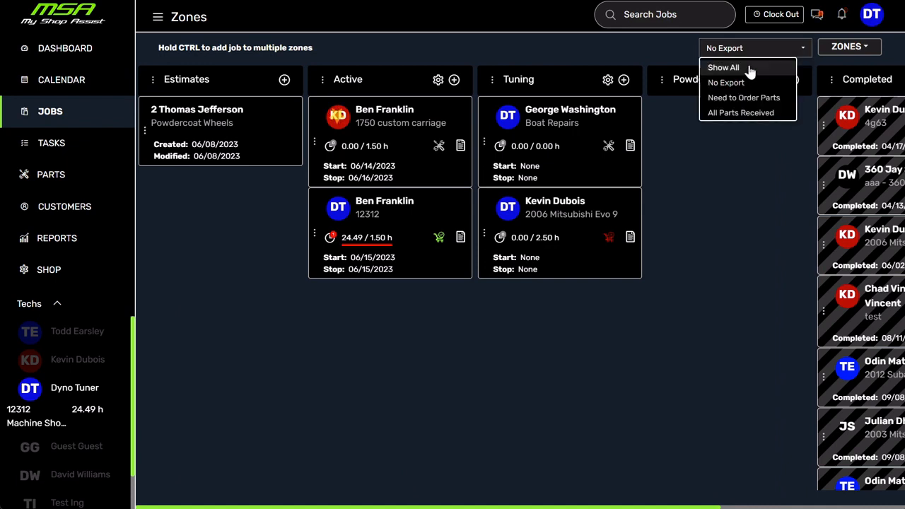
left_click(750, 69)
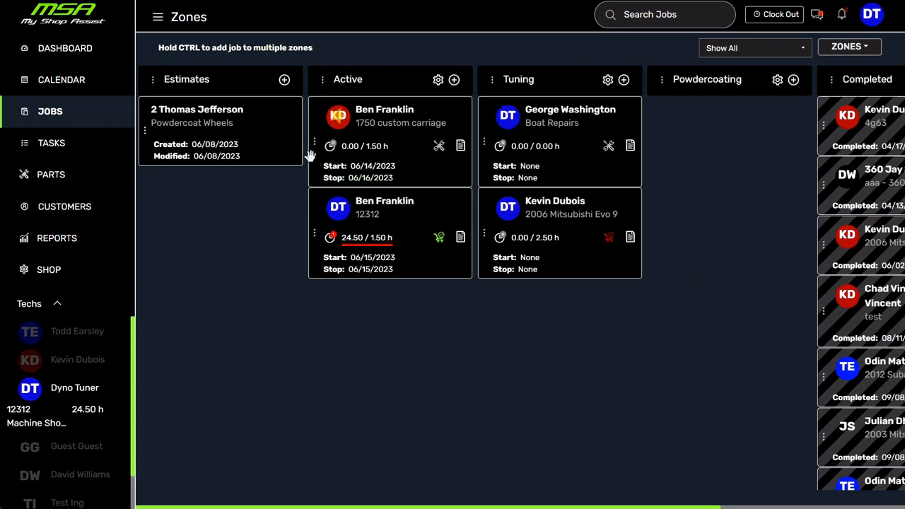
- Assign the 2006 Mitsubishi Evo 9 job in Tuning to the technician with initials KD, applying it to all unfinished tasks
left_click(509, 210)
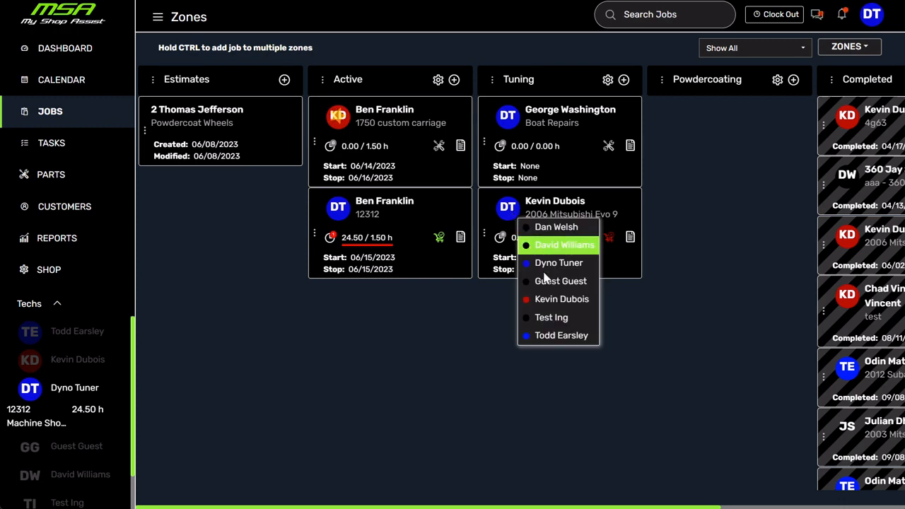
left_click(572, 300)
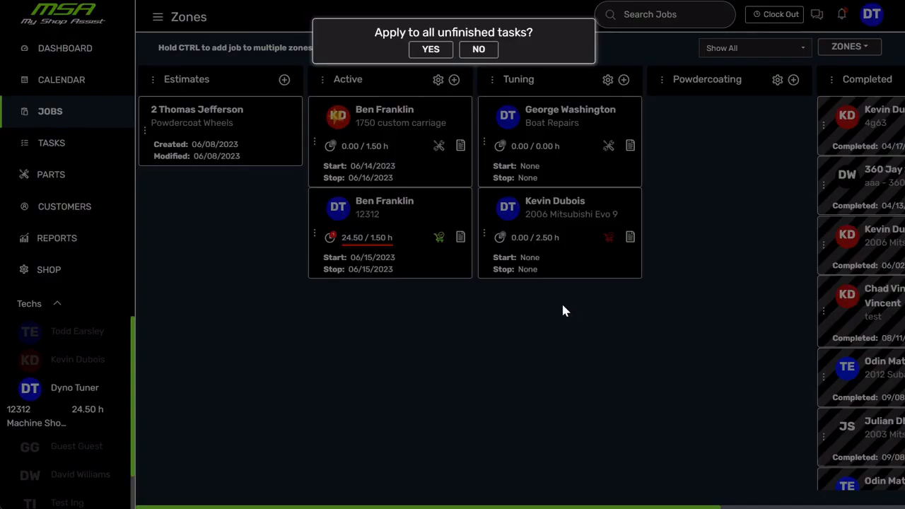
left_click(430, 54)
- Assign the 12312 job in Active to the technician with initials DT without applying it to all unfinished tasks
left_click(341, 212)
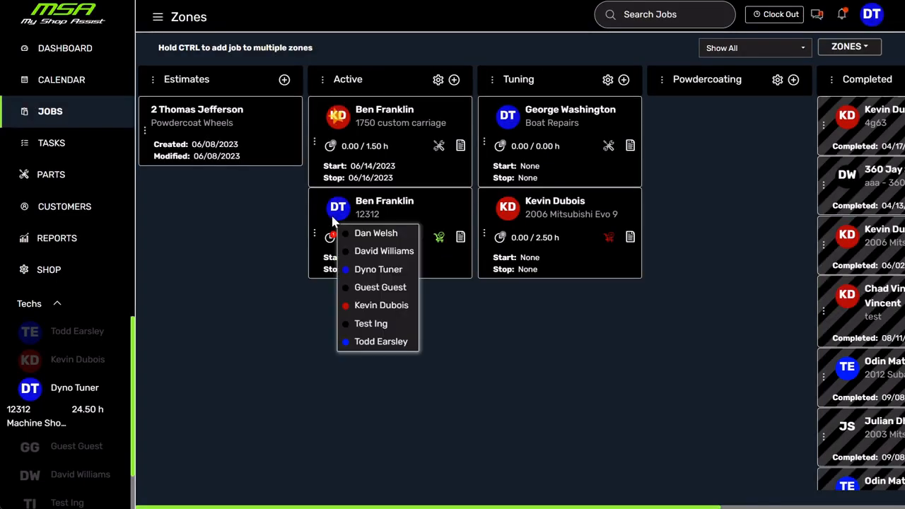
left_click(391, 272)
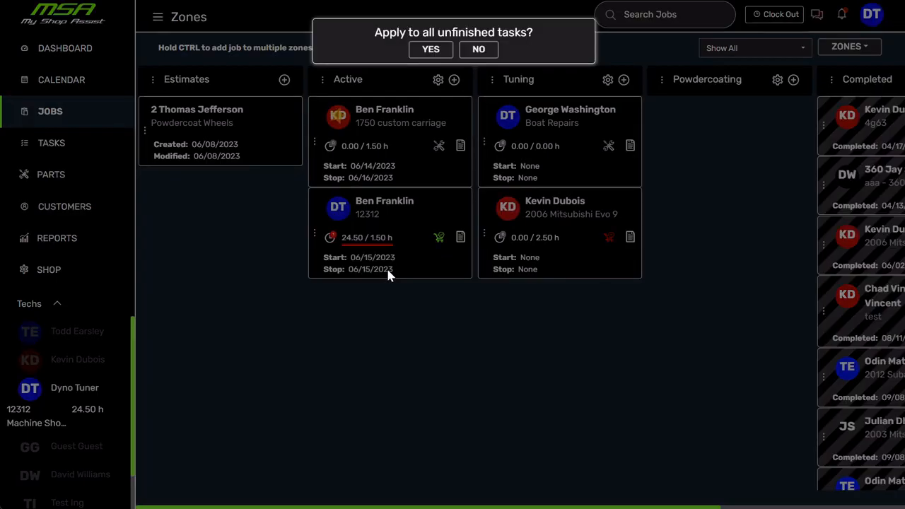
left_click(476, 49)
- Reassign the 12312 job in Active to the technician with initials TE, applying it to all unfinished tasks
left_click(342, 216)
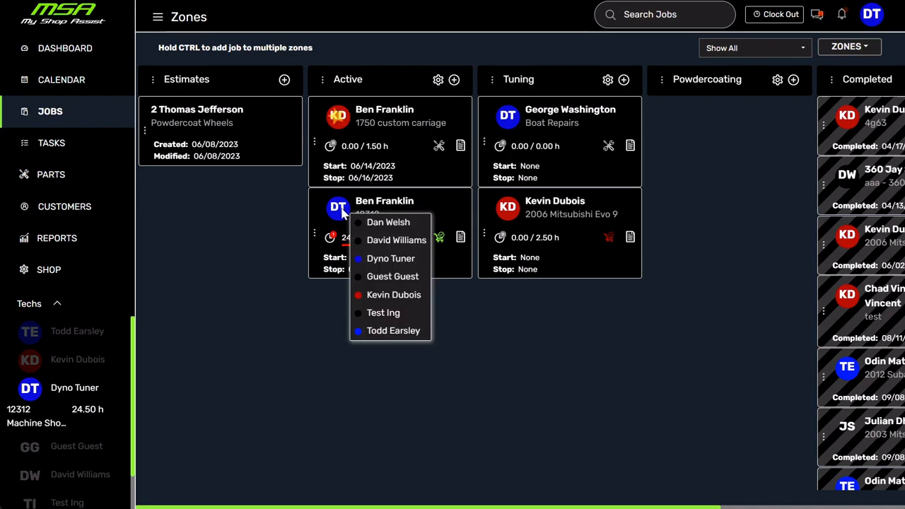
left_click(401, 335)
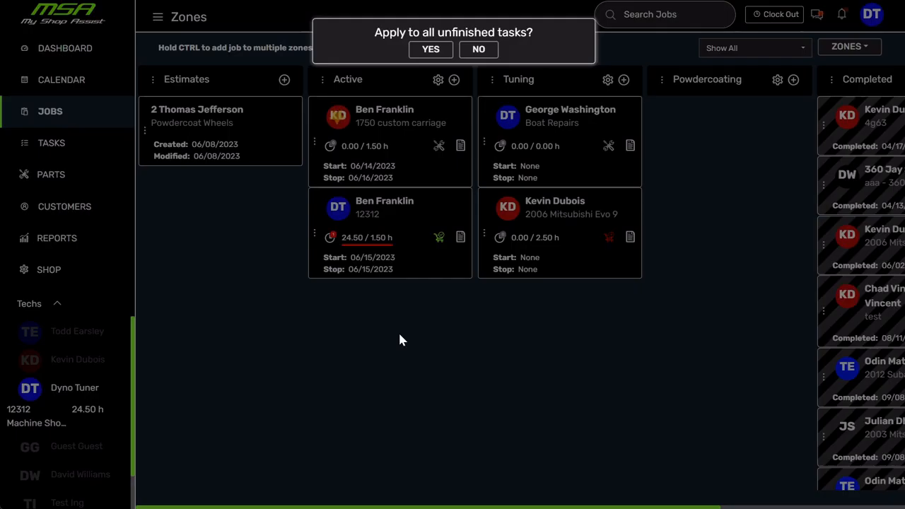
left_click(431, 49)
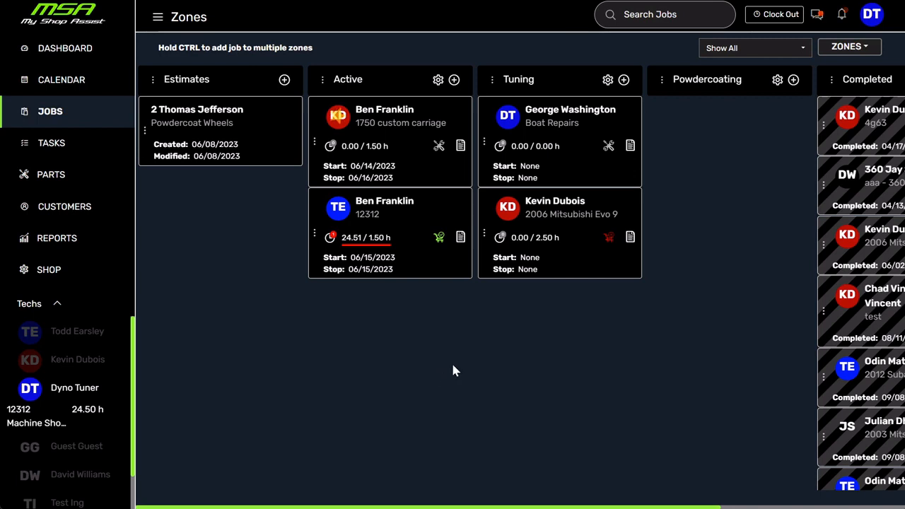
- Schedule the 2006 Mitsubishi Evo 9 job in Tuning to start June 16, 2023 and stop June 17, 2023
left_click(532, 261)
left_click(628, 356)
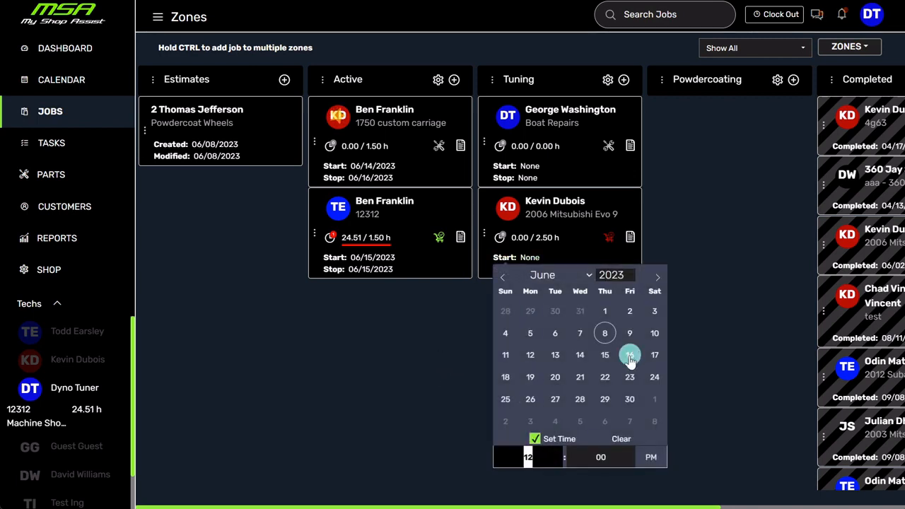
left_click(536, 439)
left_click(718, 302)
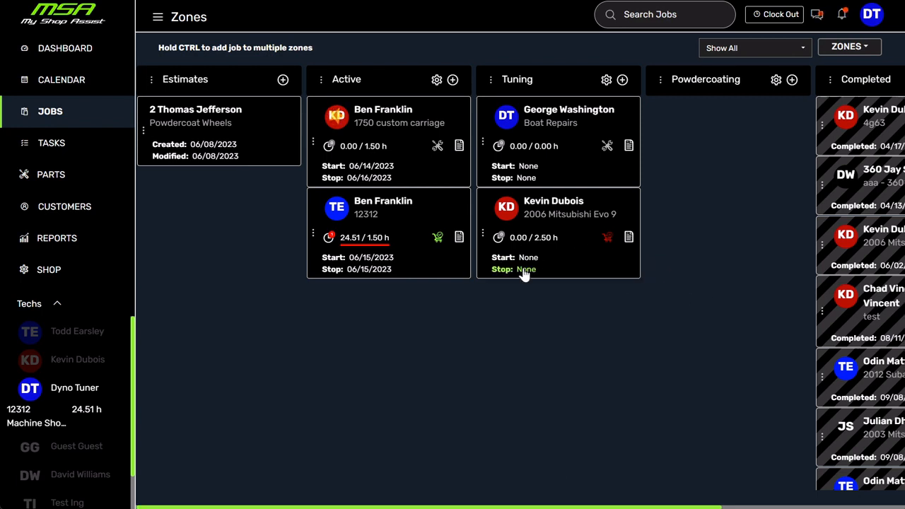
left_click(526, 179)
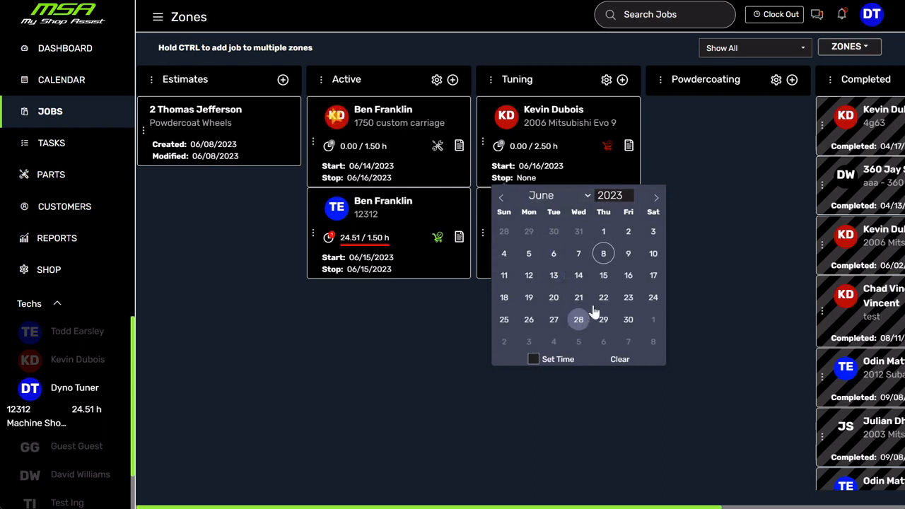
left_click(652, 274)
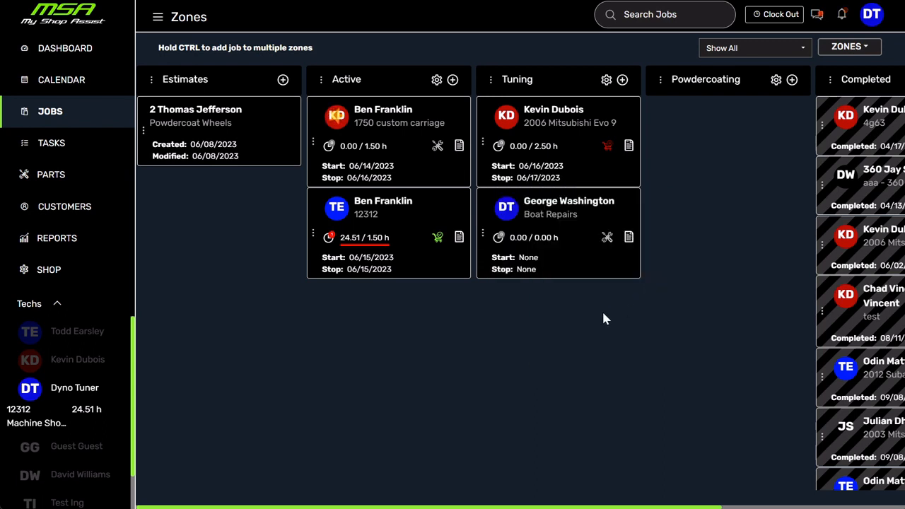
- View the work order and job details of the 2006 Mitsubishi Evo 9 job, and return to the jobs board
left_click(628, 148)
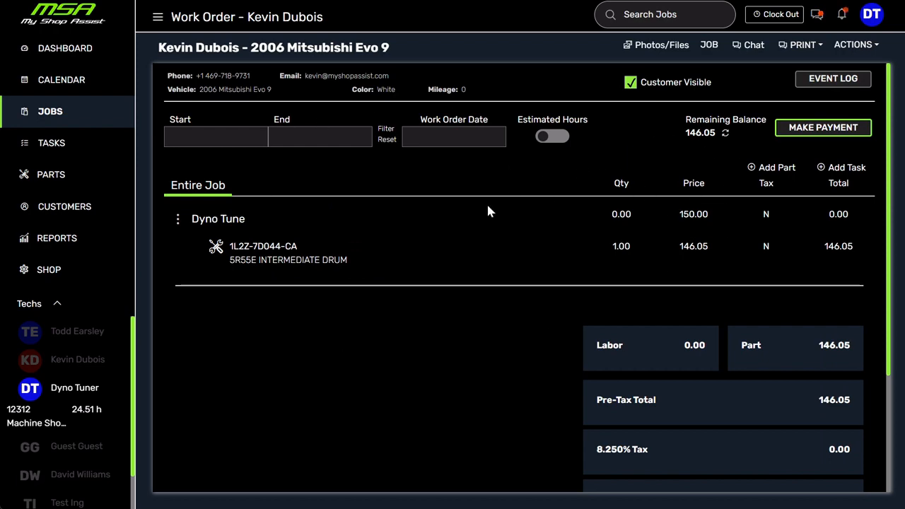
left_click(709, 47)
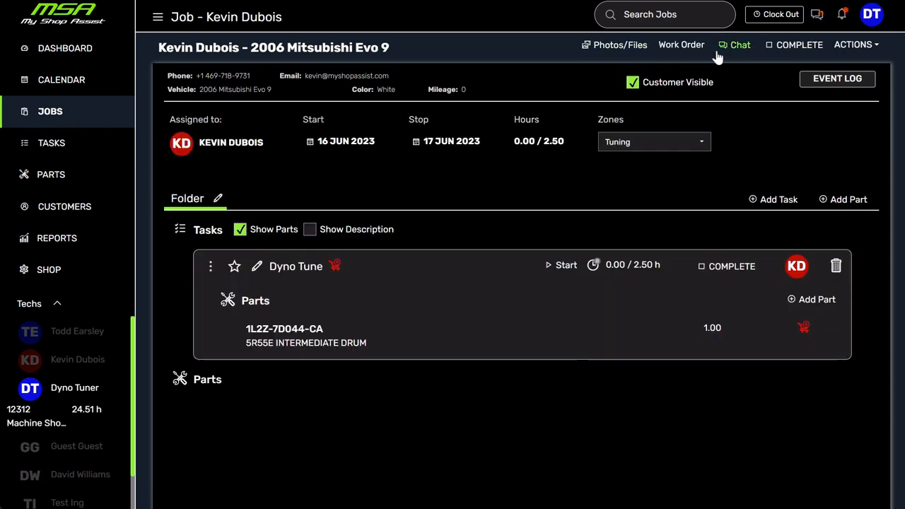
left_click(36, 115)
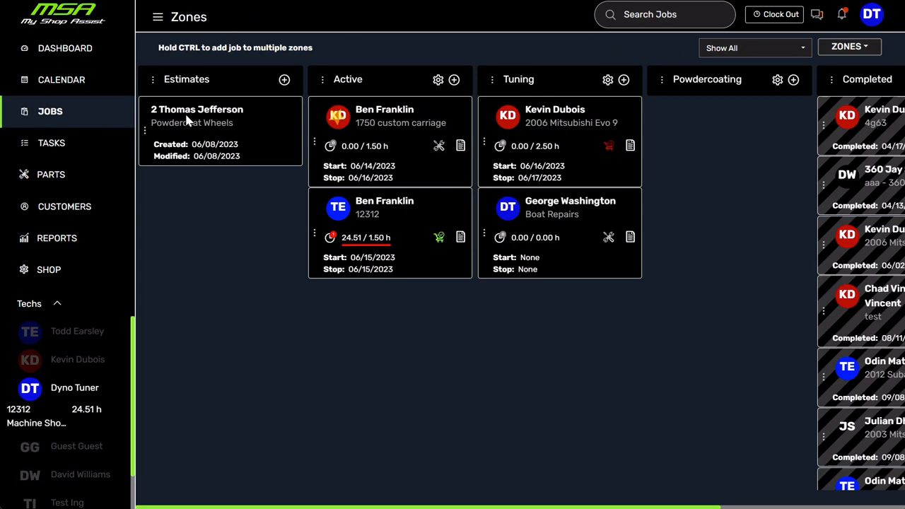
left_click(561, 115)
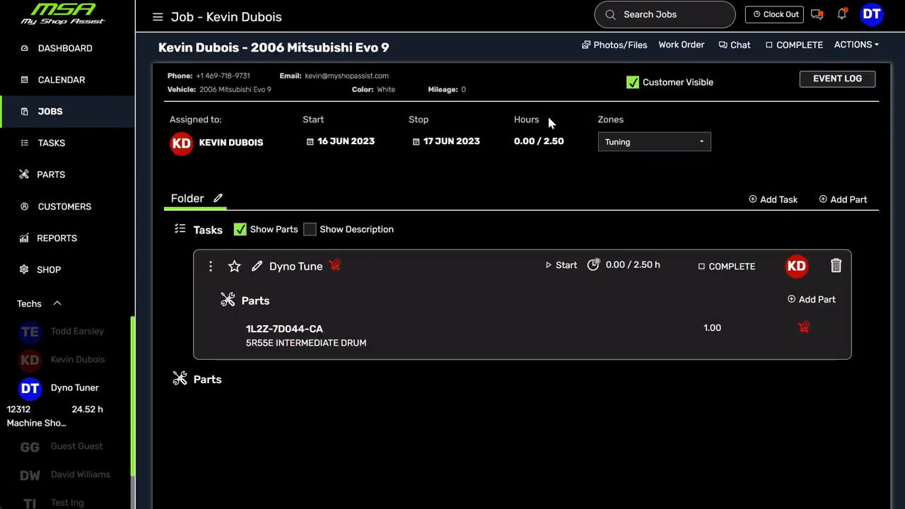
left_click(54, 111)
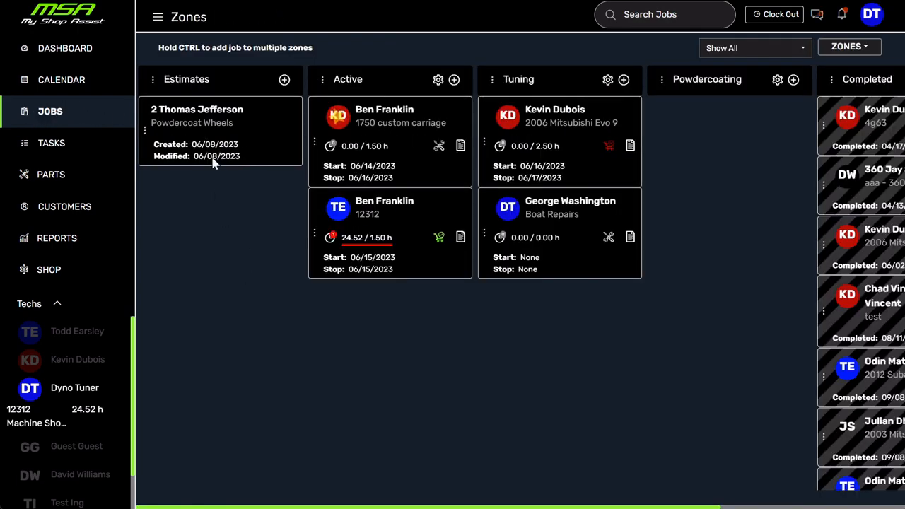
- Start creating a job from the Powdercoat Wheels estimate, with the technician with initials KD as its default technician
left_click(189, 122)
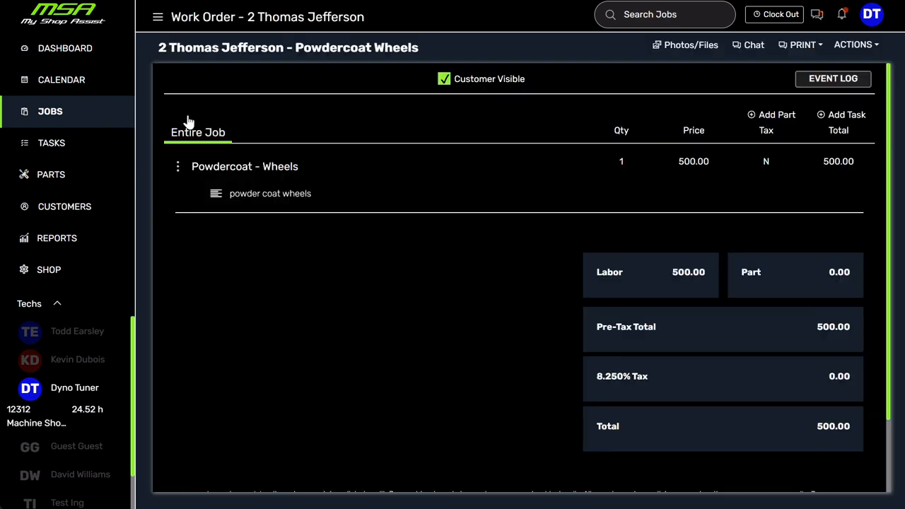
left_click(858, 45)
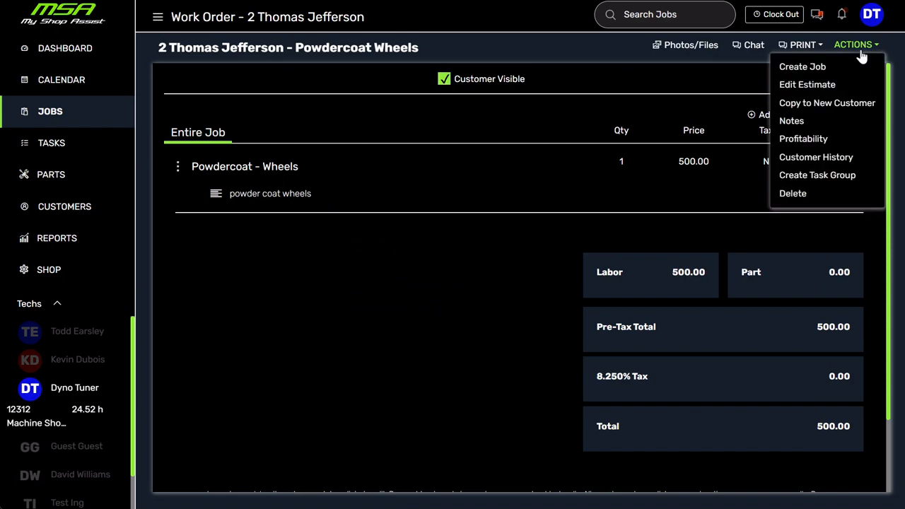
left_click(803, 68)
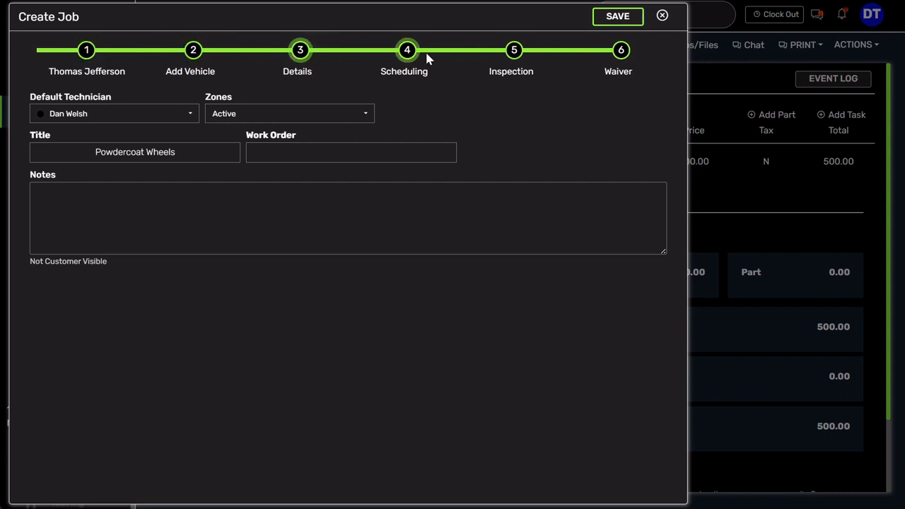
left_click(119, 115)
left_click(94, 192)
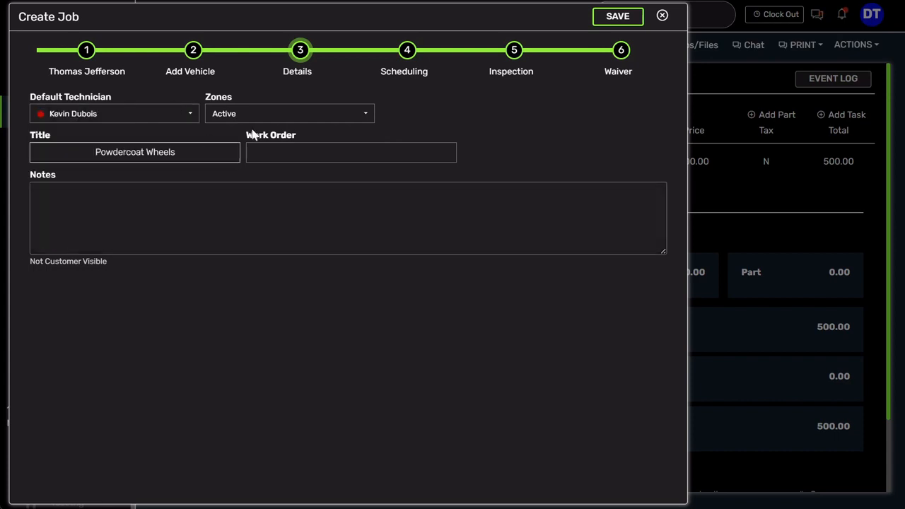
- Schedule the Powdercoat Wheels job for 6/19/2023, look through the inspection and waiver stages, and save the job
left_click(408, 50)
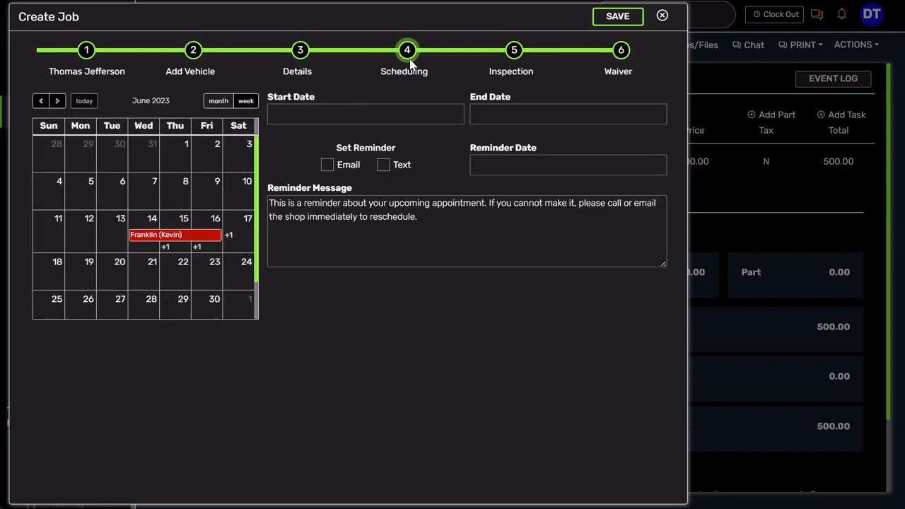
left_click(79, 269)
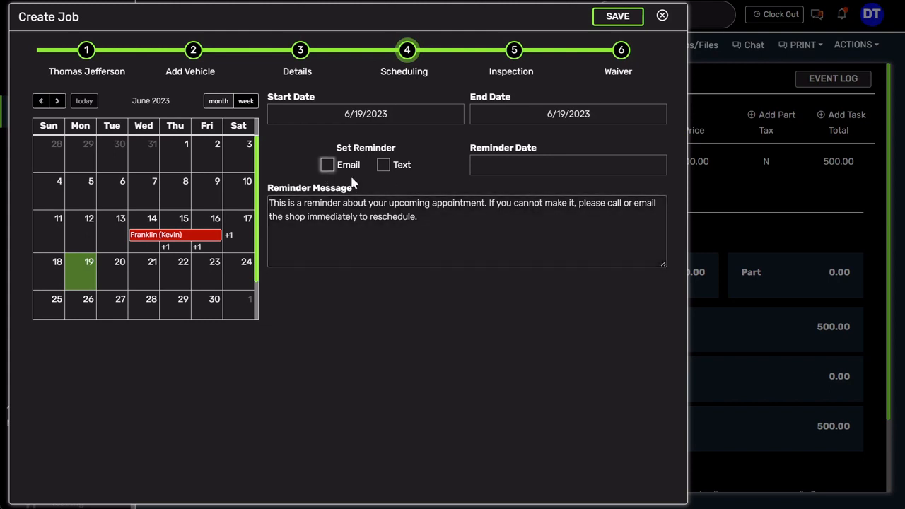
left_click(512, 66)
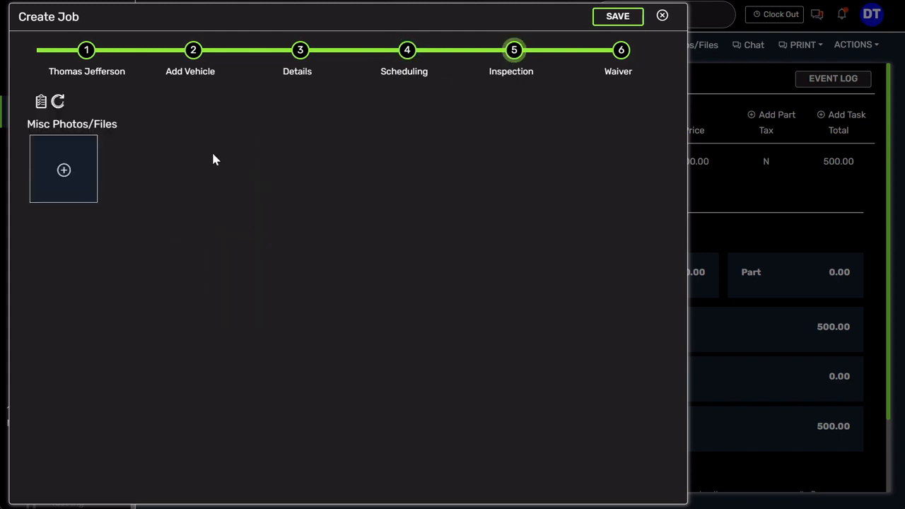
left_click(621, 51)
left_click(608, 18)
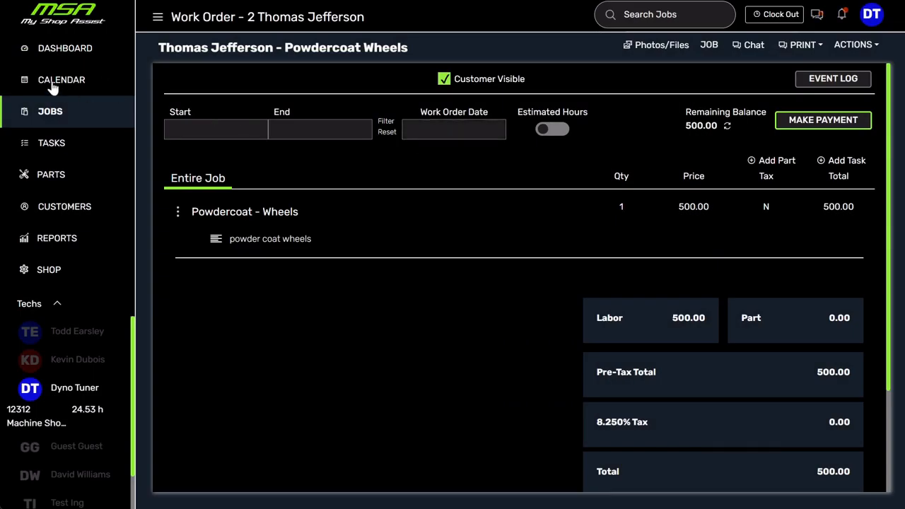
- Return to the jobs board and move the Powdercoat Wheels job from Active to the Powdercoating zone
left_click(49, 114)
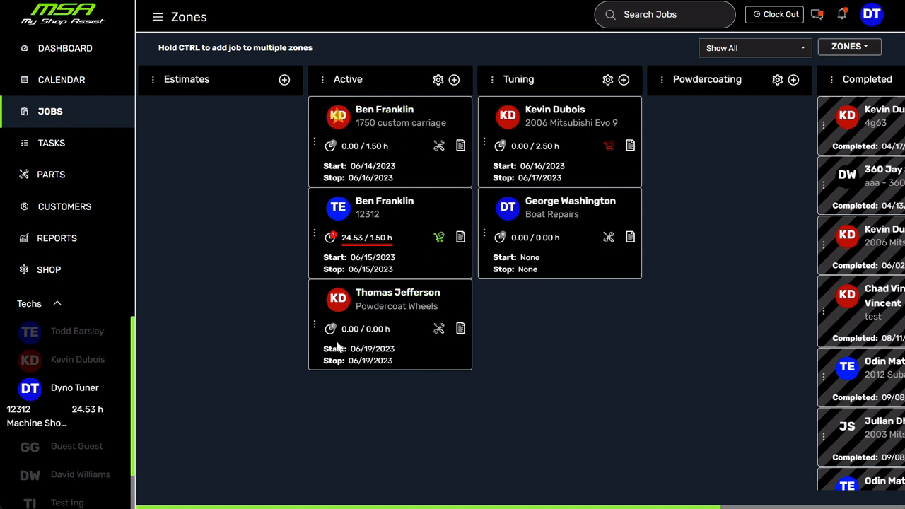
scroll(715, 386, "right", 3)
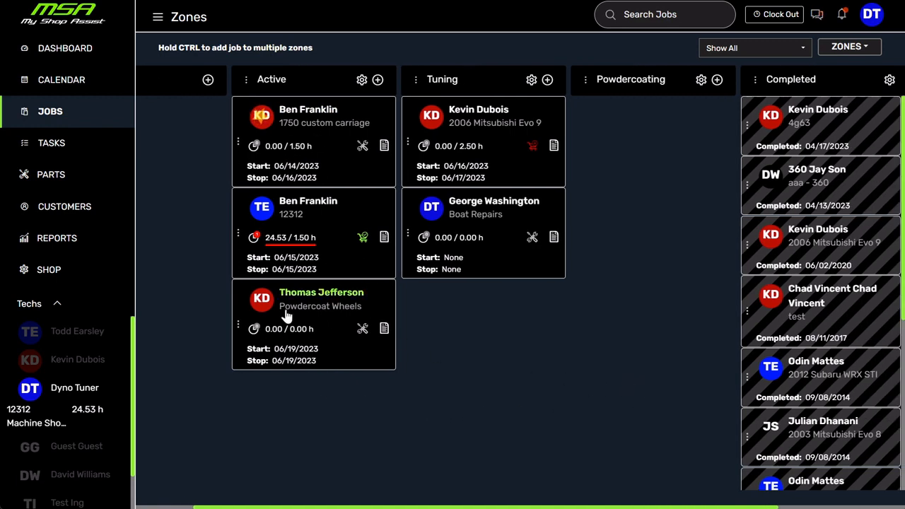
left_click_drag(234, 324, 590, 130)
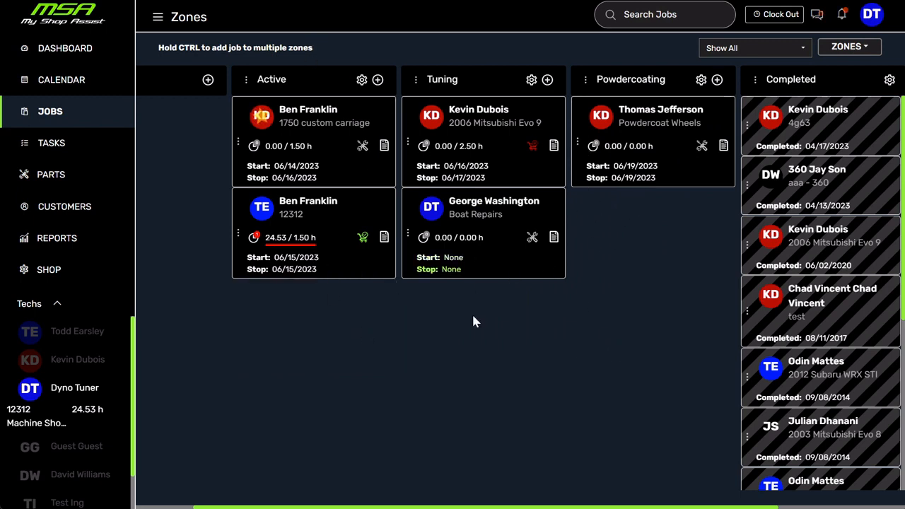
- Open the jobs calendar and filter it to show only the Powdercoating zone
left_click(71, 85)
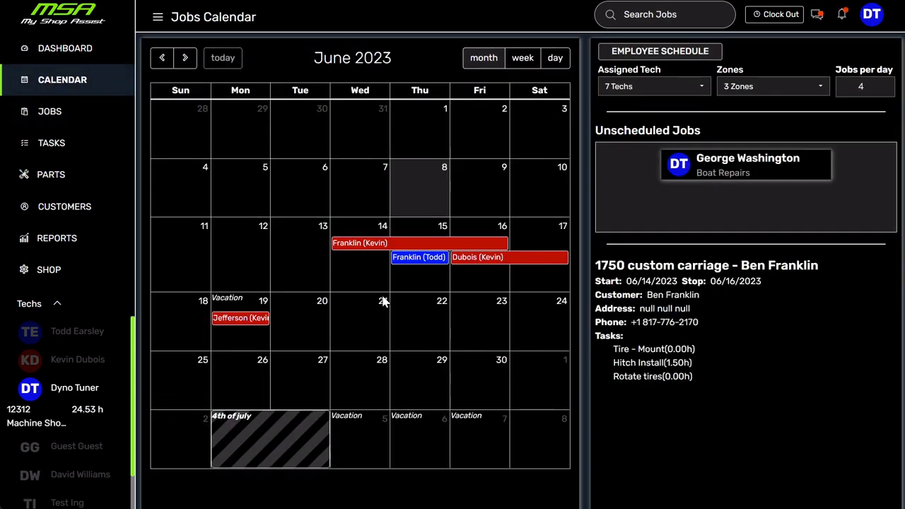
left_click(761, 88)
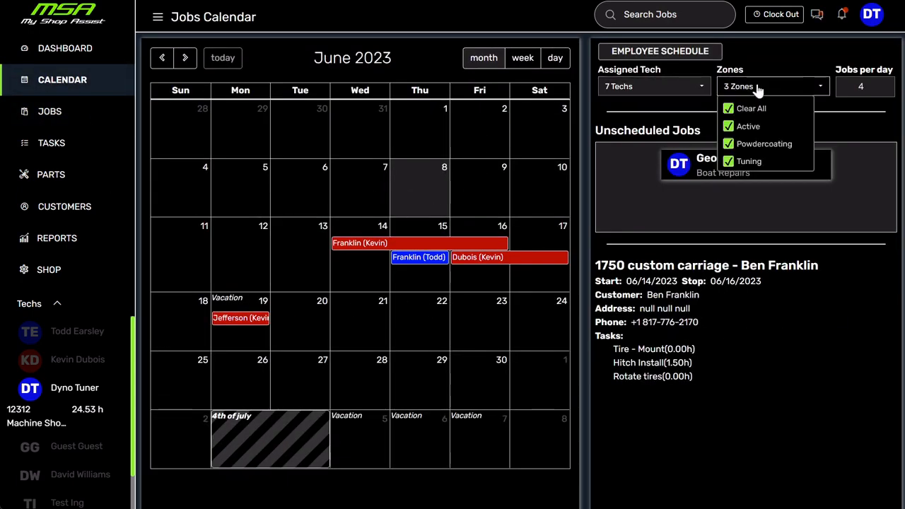
left_click(752, 109)
left_click(772, 94)
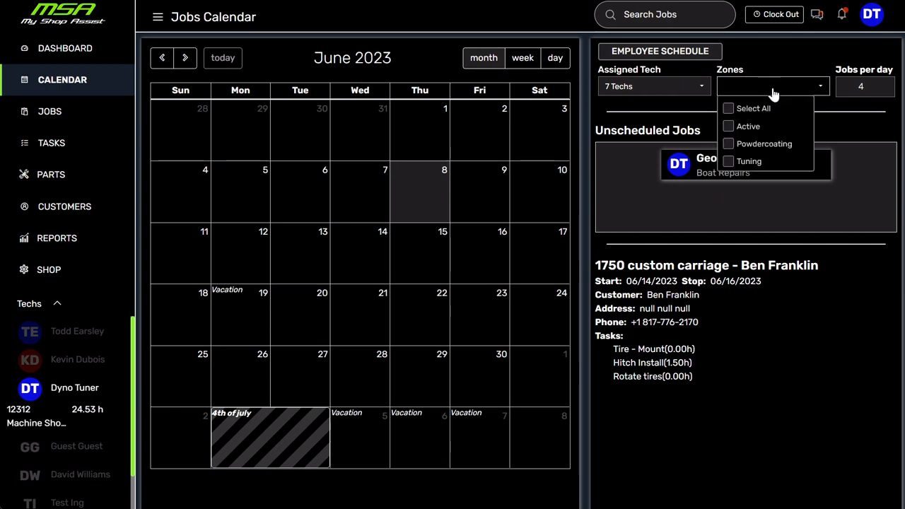
left_click(730, 147)
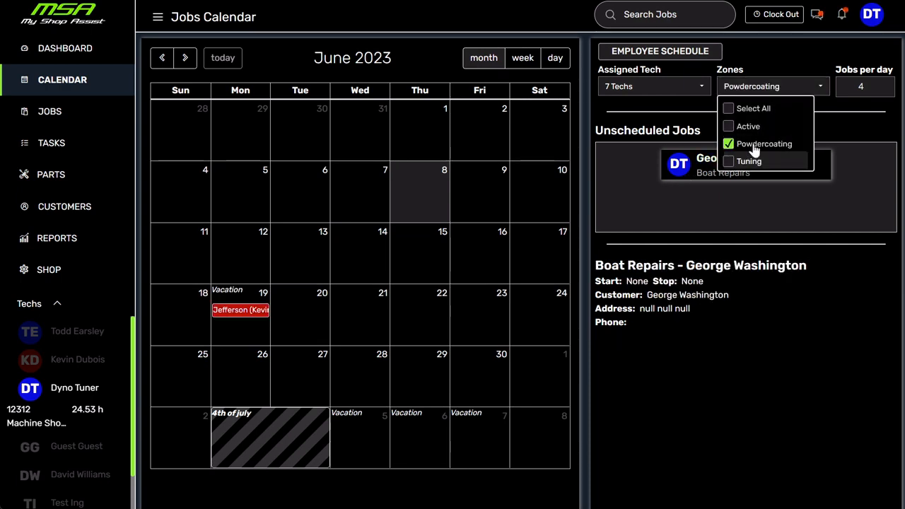
- Filter the calendar by the Tuning zone, switch to the Active zone, and reselect all zones
left_click(729, 146)
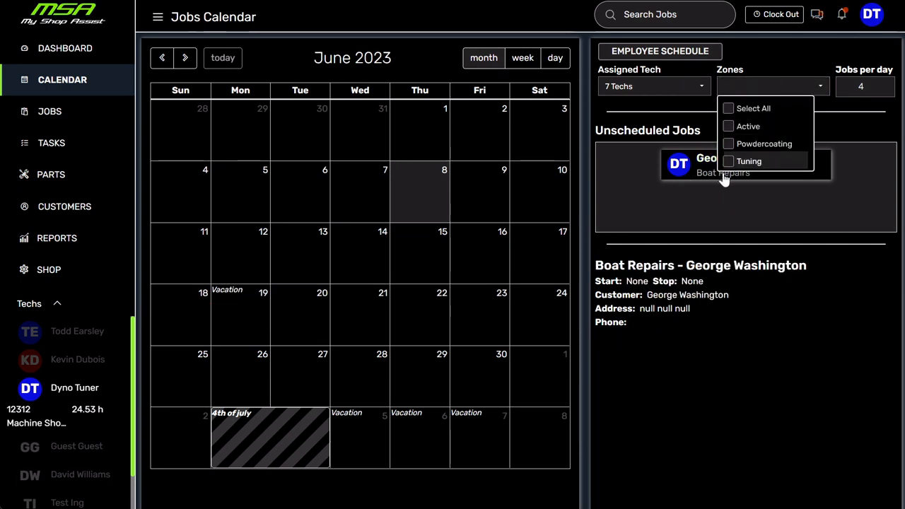
left_click(729, 162)
left_click(729, 162)
left_click(729, 127)
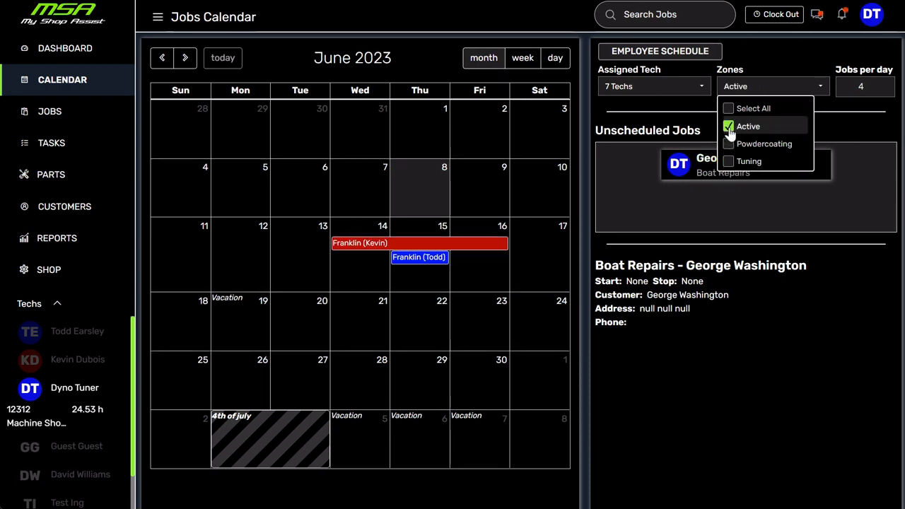
left_click(734, 109)
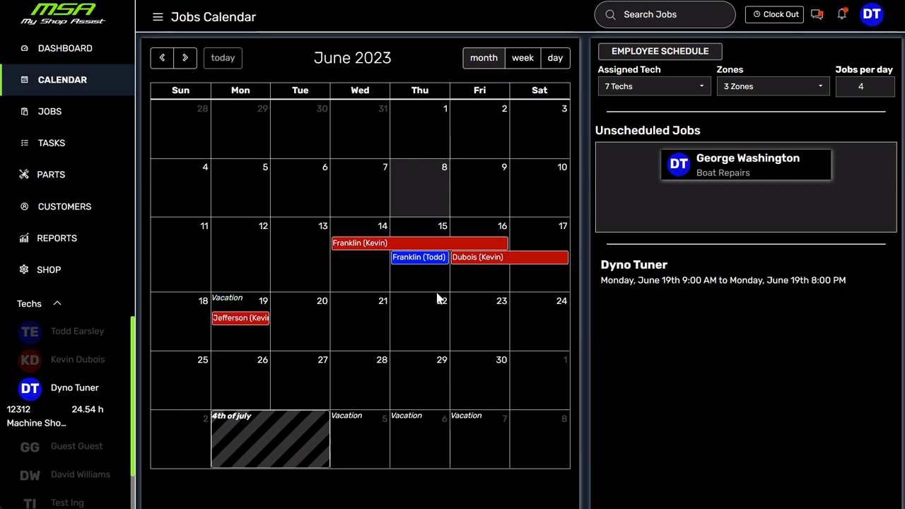
- Check the calendar's zone filter options again and go back to the jobs board
left_click(769, 87)
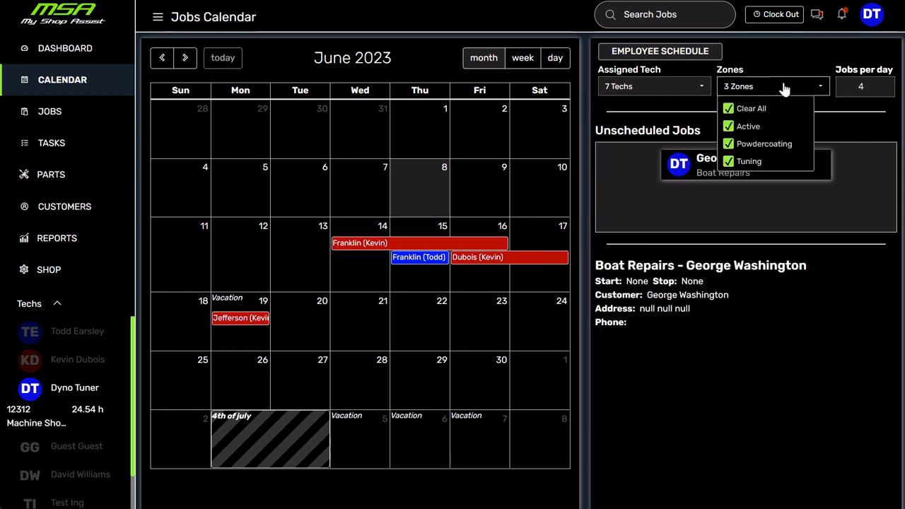
left_click(780, 89)
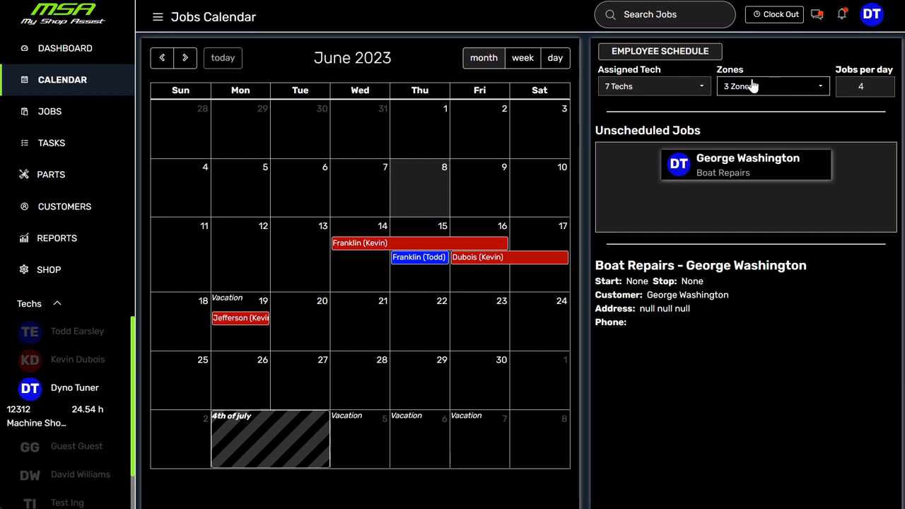
left_click(51, 117)
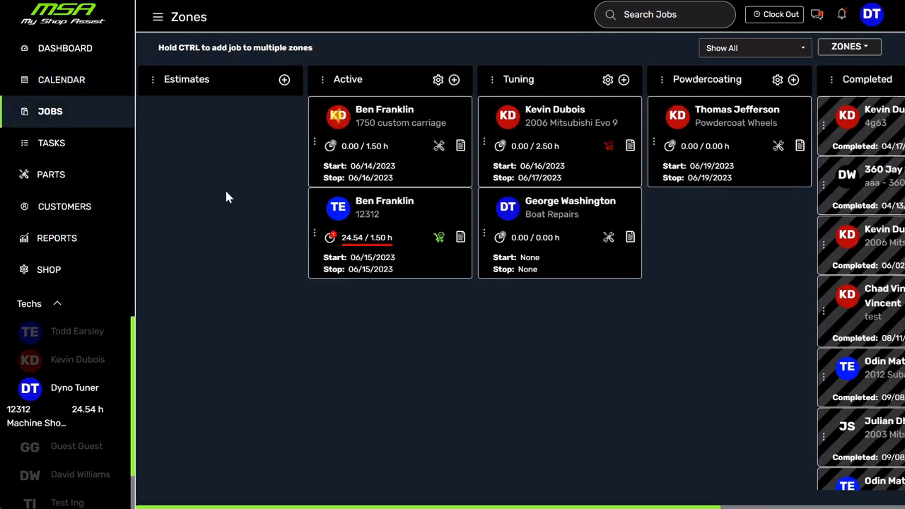
- Add the Active job dated 06/15/2023 to the Powdercoating and Tuning zones from its job page, and return to the jobs board
left_click(403, 208)
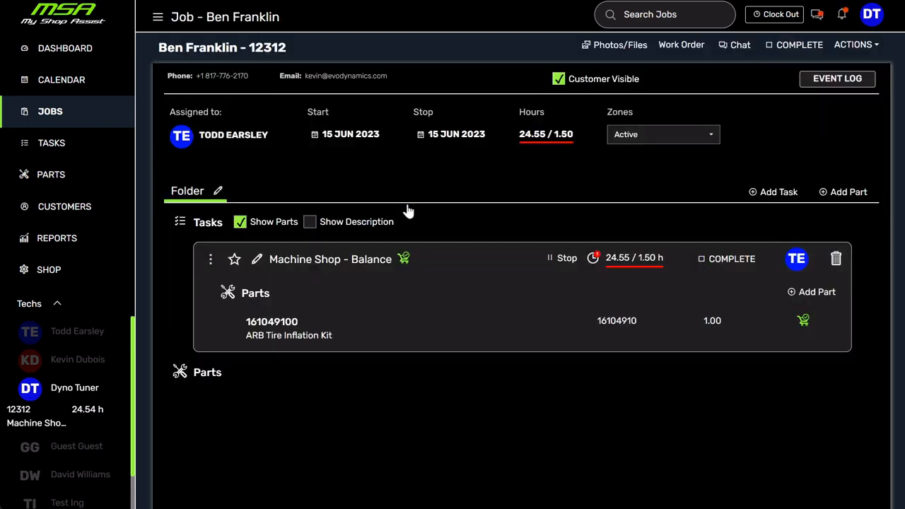
left_click(678, 137)
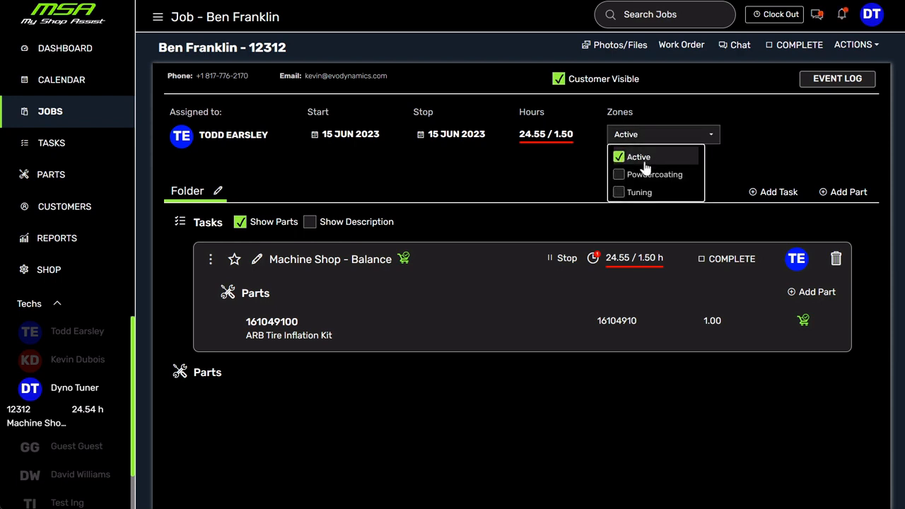
left_click(622, 174)
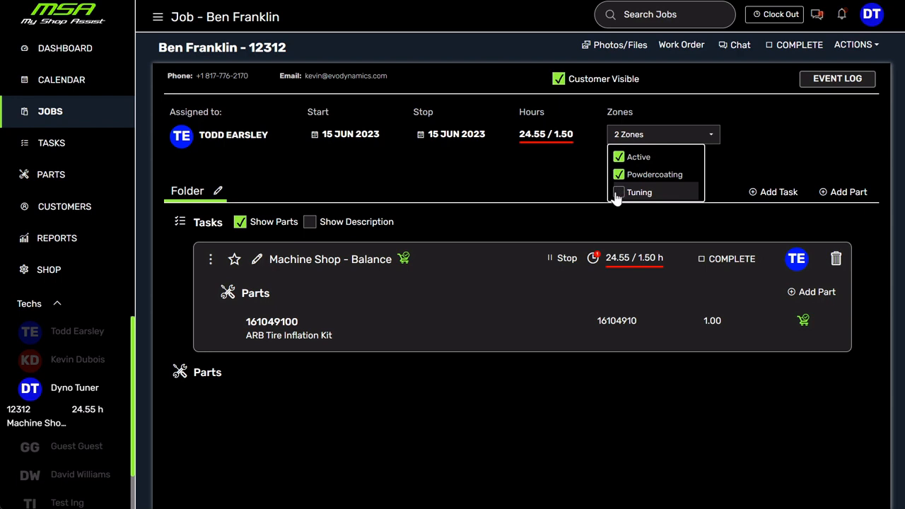
left_click(619, 193)
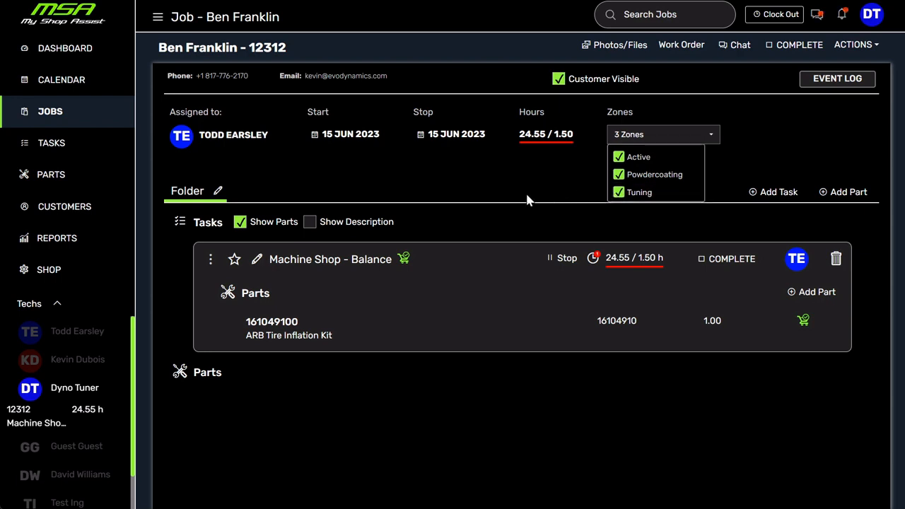
left_click(563, 179)
left_click(50, 113)
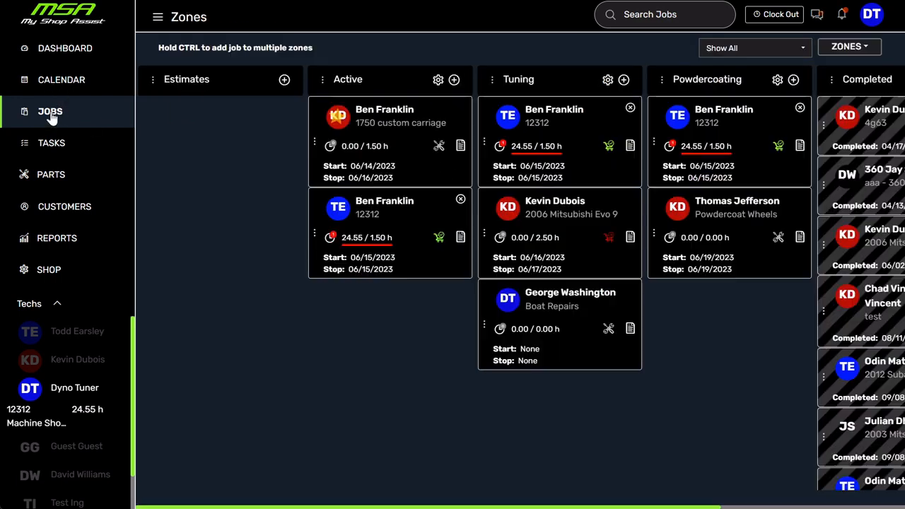
- Remove the job dated 06/15/2023 from the Powdercoating and Tuning zones on the jobs board
left_click(801, 108)
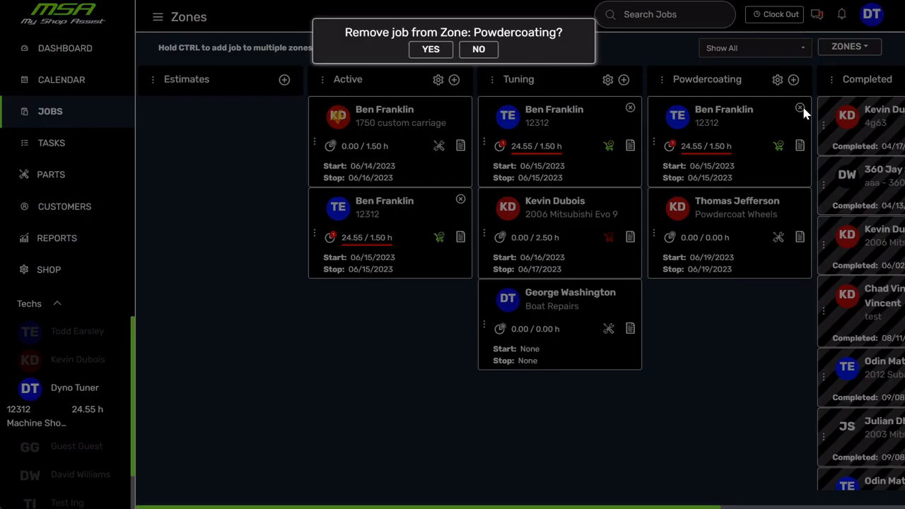
left_click(431, 49)
left_click(629, 110)
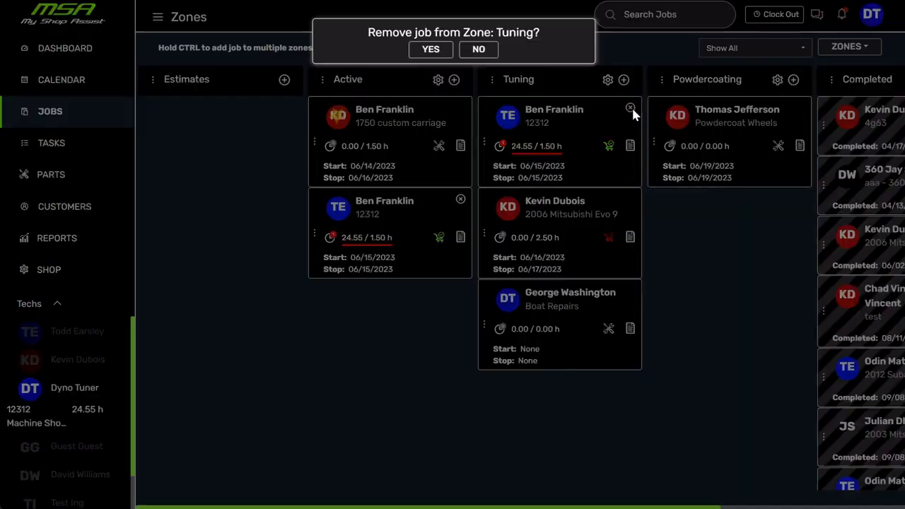
left_click(429, 49)
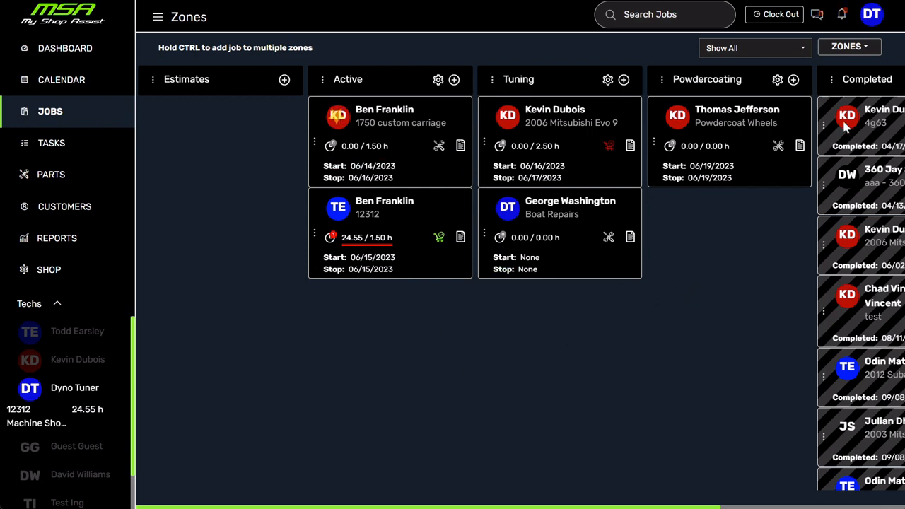
- Create a department named Powder in the zones' department settings, assign it the Powdercoating zone, and save it
left_click(869, 47)
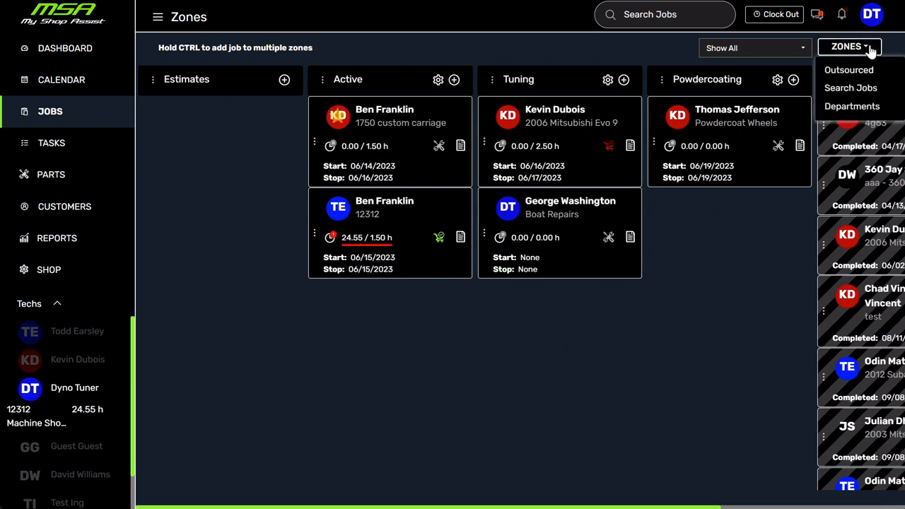
left_click(853, 106)
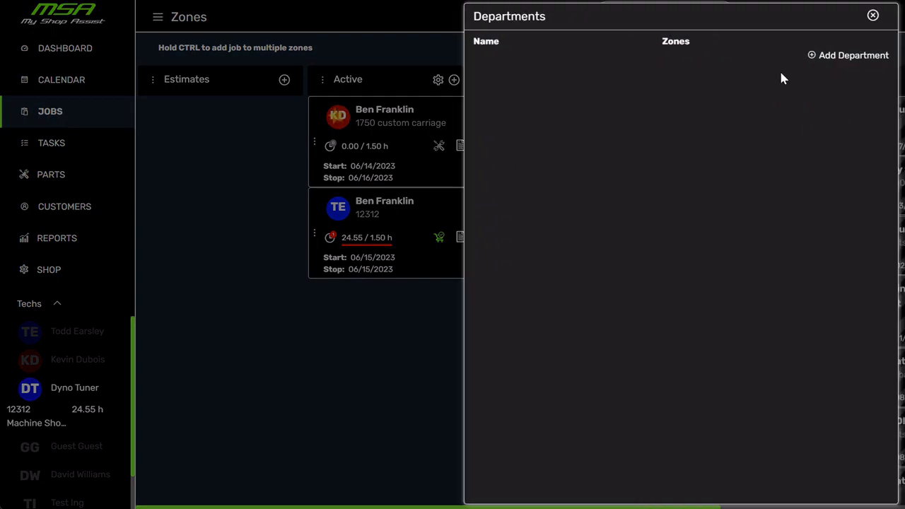
left_click(827, 56)
left_click(503, 58)
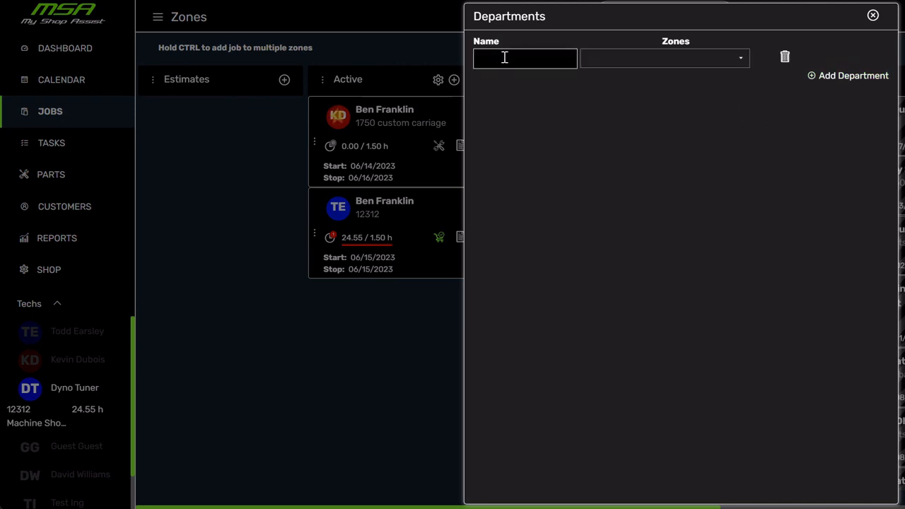
type("Powder")
left_click(733, 59)
left_click(592, 100)
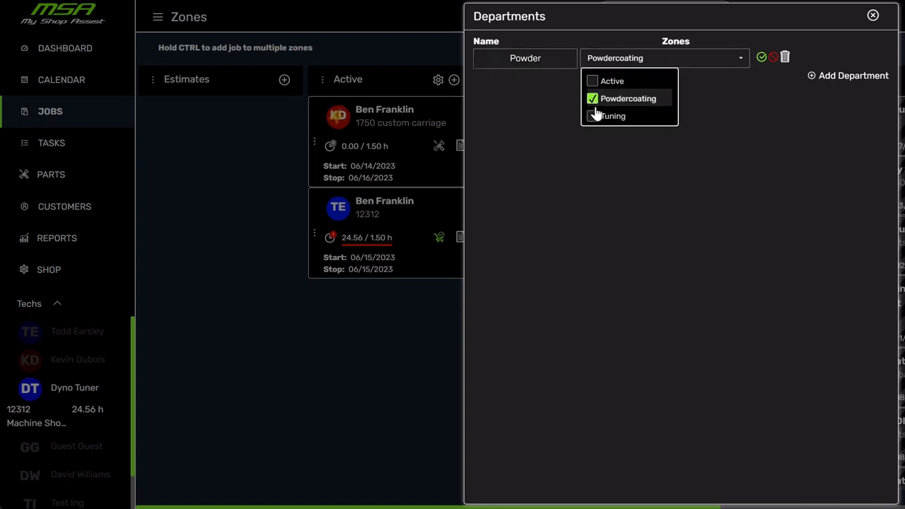
left_click(762, 58)
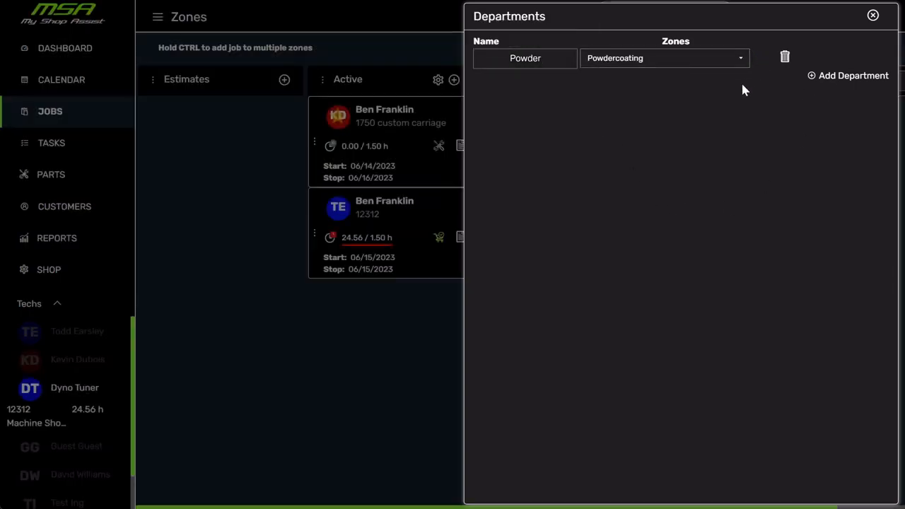
- Add a second department named shop with the Powdercoating zone selected and save it
left_click(838, 78)
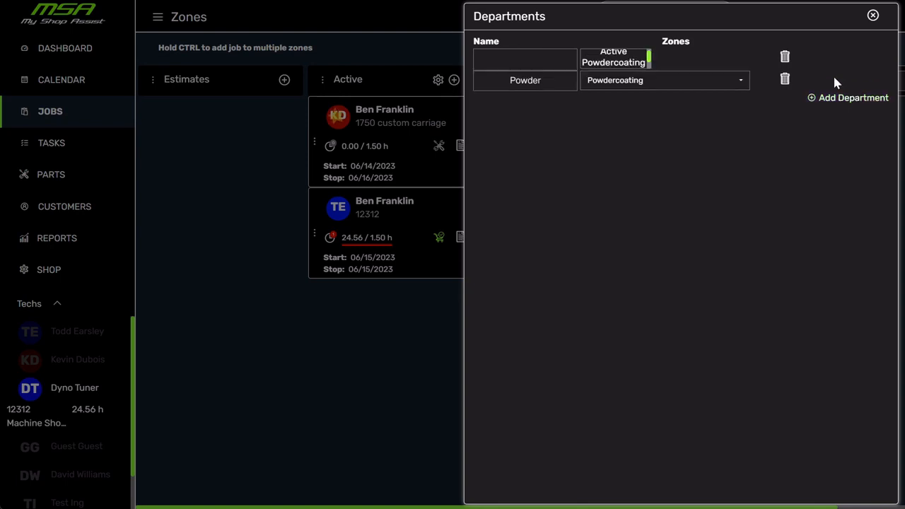
left_click(526, 56)
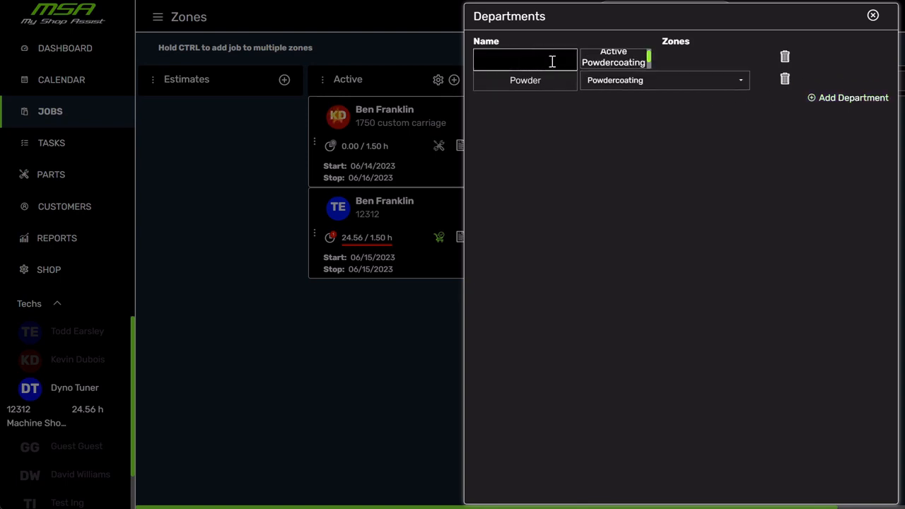
type("shop")
left_click(614, 63)
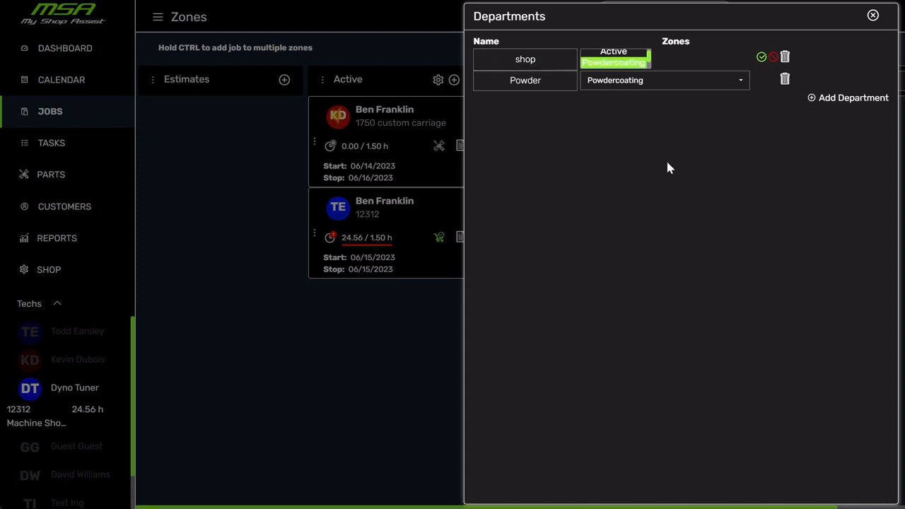
left_click(761, 57)
- Reassign the Powdercoating zone to the Powder department and save the change
left_click(658, 61)
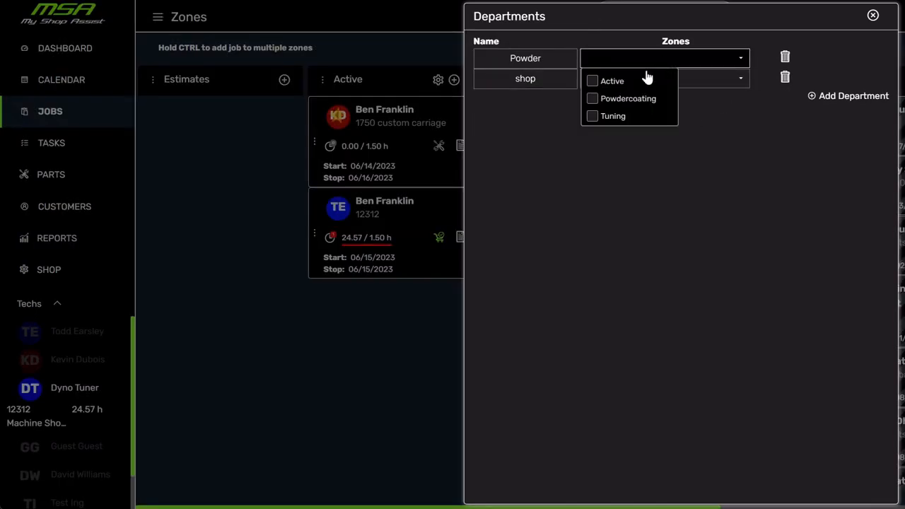
left_click(593, 99)
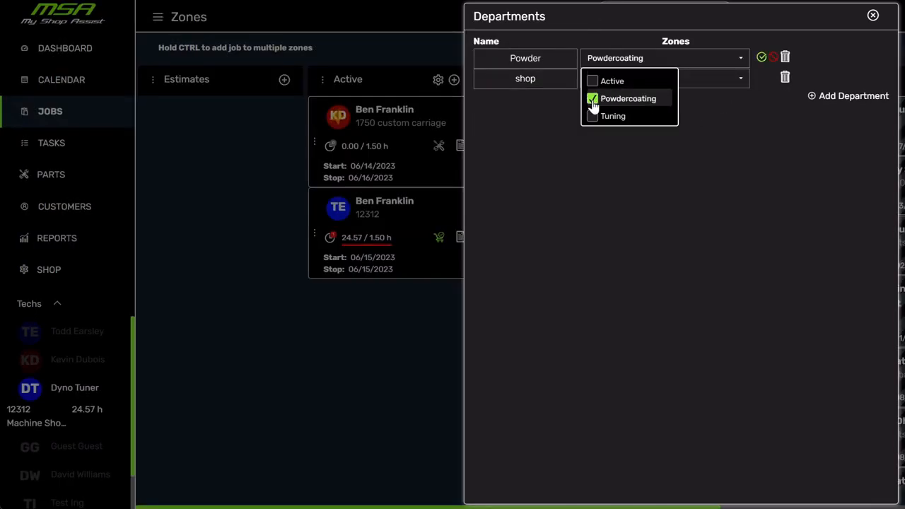
left_click(762, 57)
- Set the shop department's zones to Active and Tuning instead of Powdercoating, save, and close the department settings
left_click(642, 82)
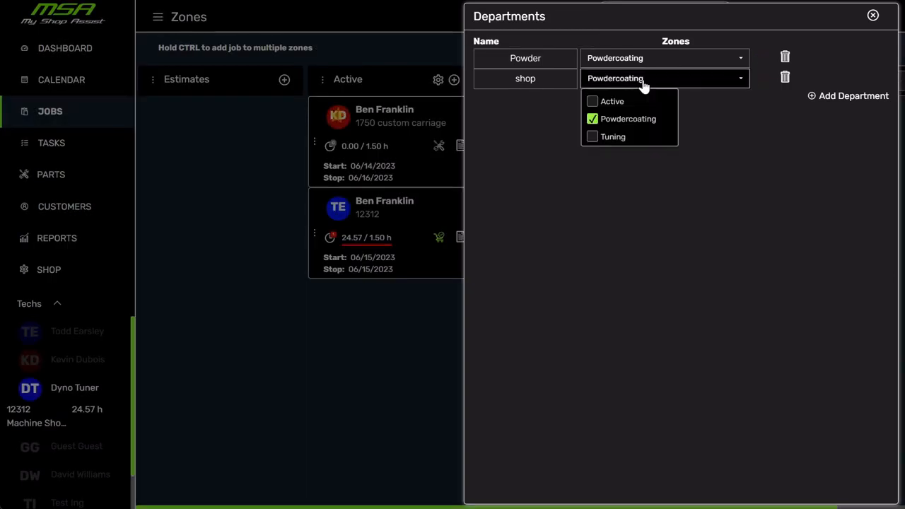
left_click(595, 103)
left_click(594, 137)
left_click(596, 121)
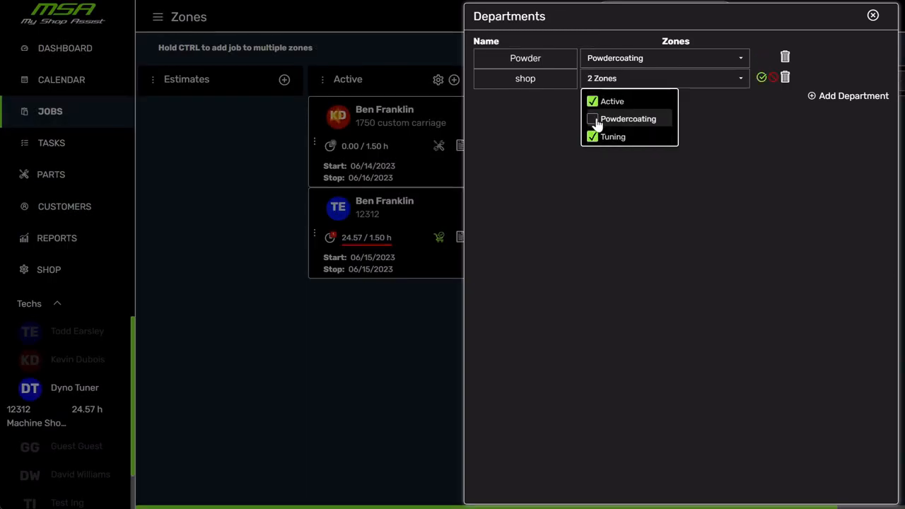
left_click(762, 78)
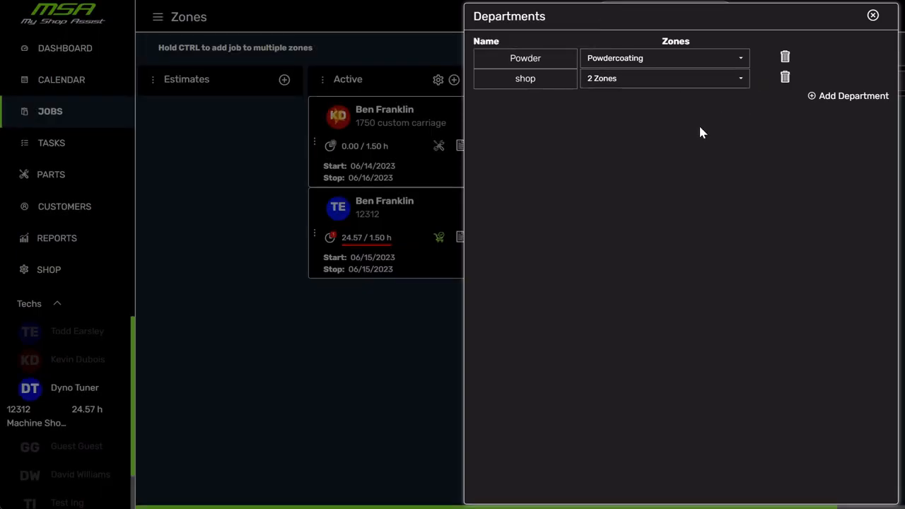
left_click(875, 17)
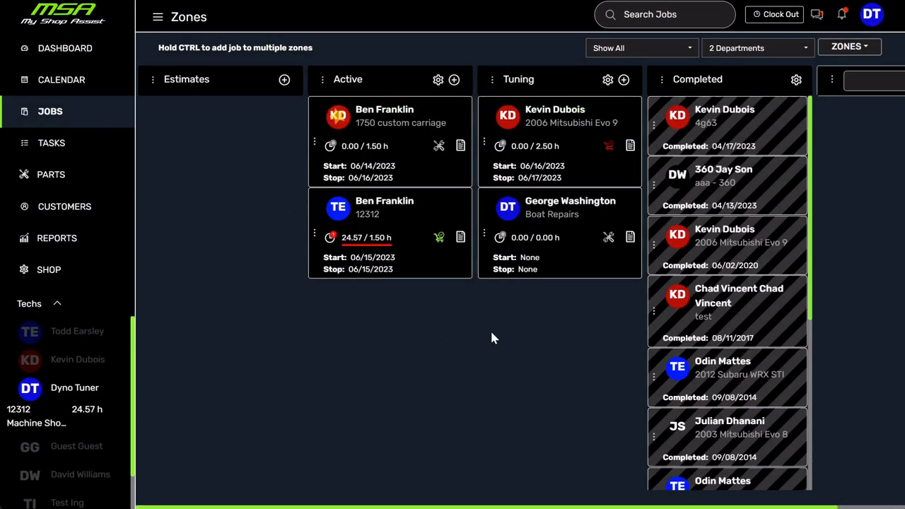
- Clear the jobs board's department filter, view Powder and shop one at a time, and reselect all departments
left_click(761, 53)
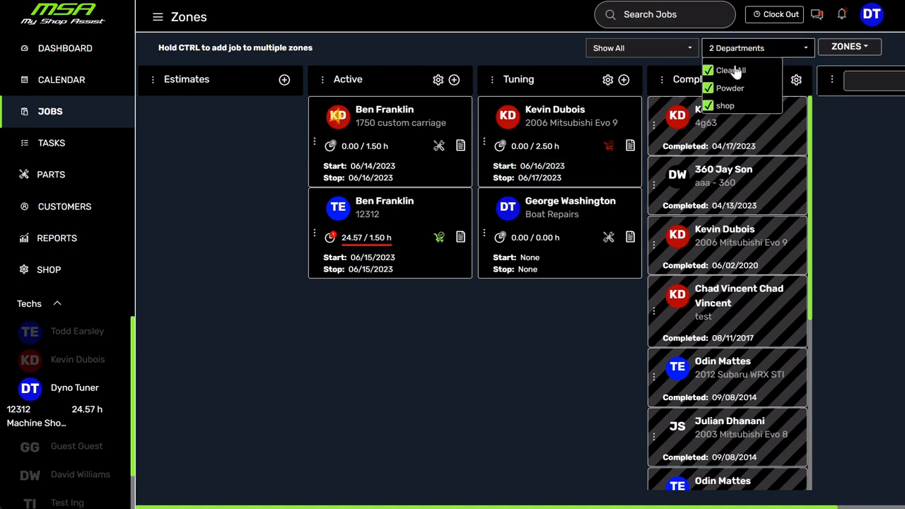
left_click(734, 70)
left_click(747, 54)
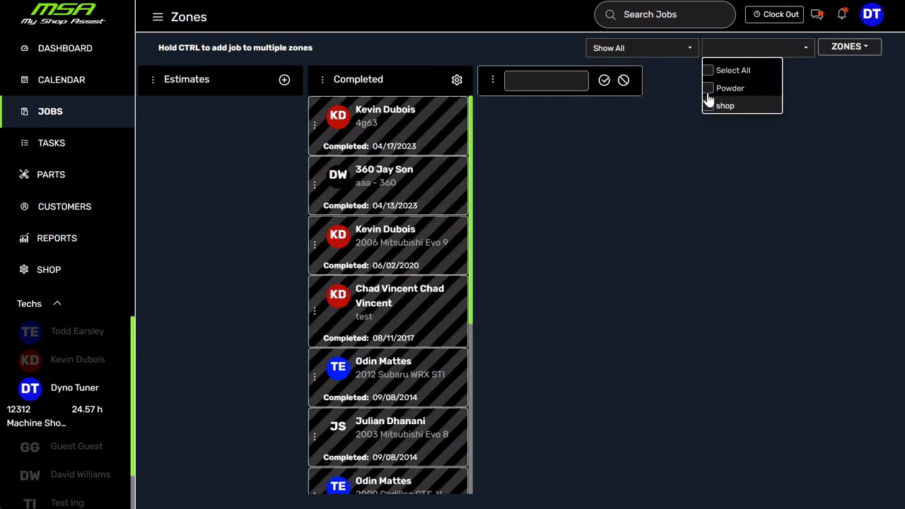
left_click(708, 89)
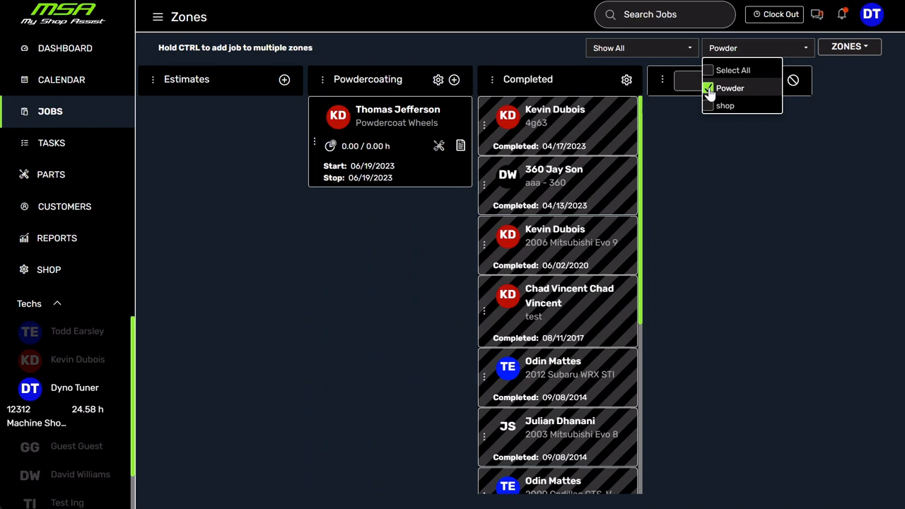
left_click(708, 90)
left_click(710, 106)
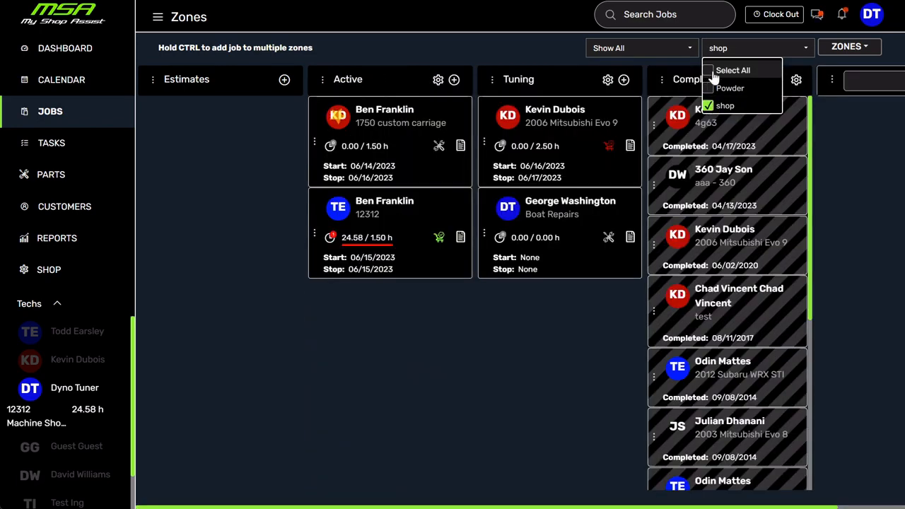
left_click(712, 73)
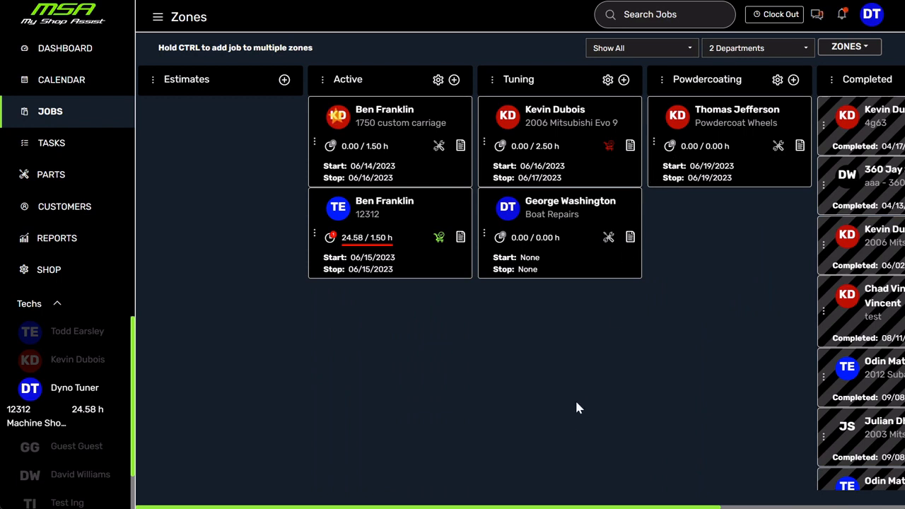